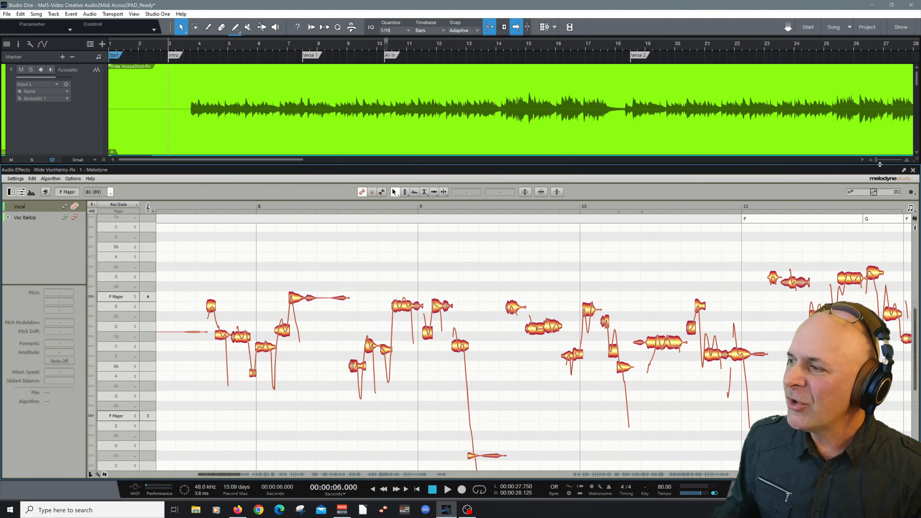
- Close the Melodyne editor and play back the song from about bar 3.5, just after the Intro marker
click(912, 170)
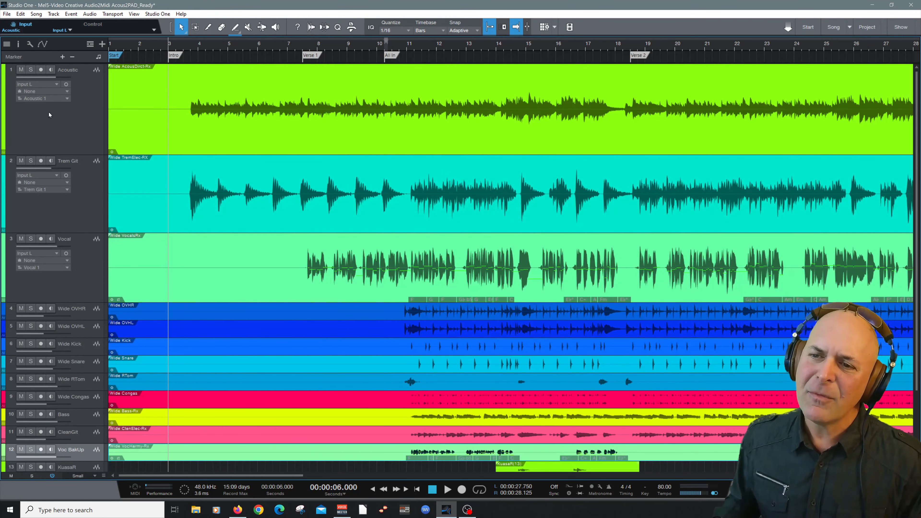
click(64, 132)
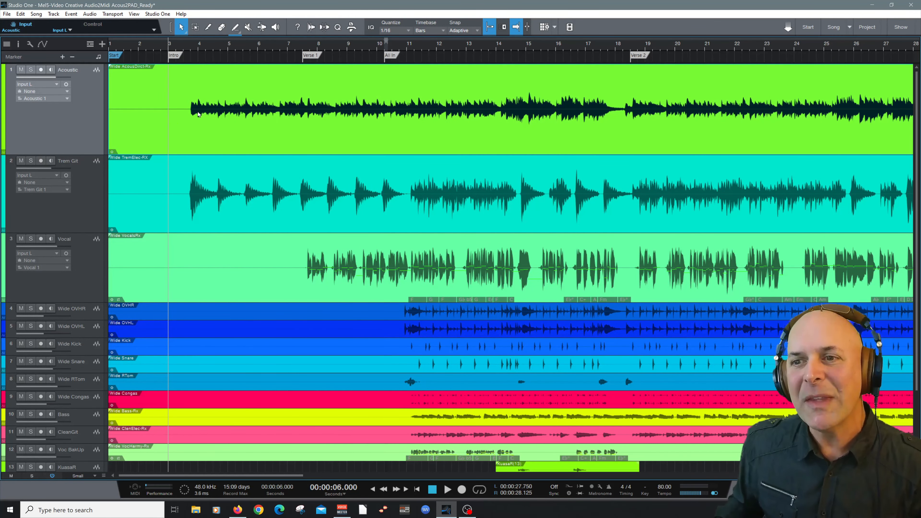
click(186, 51)
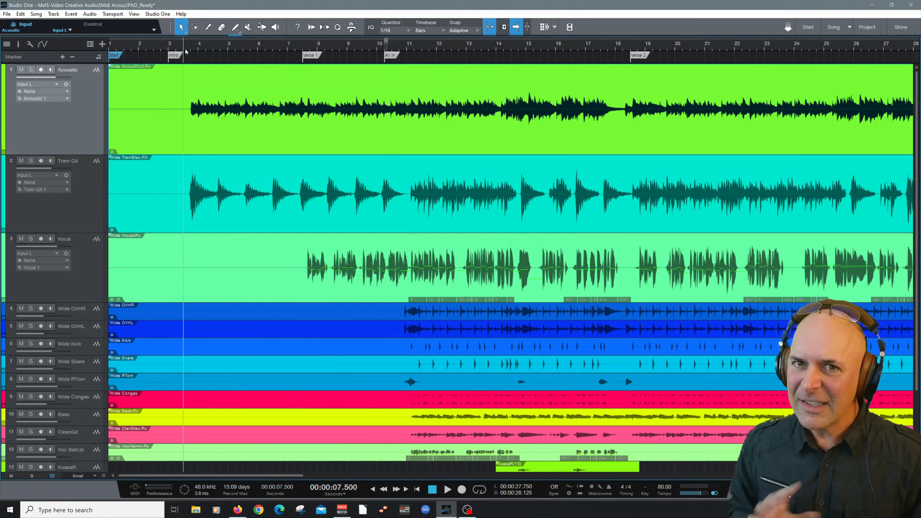
key(space)
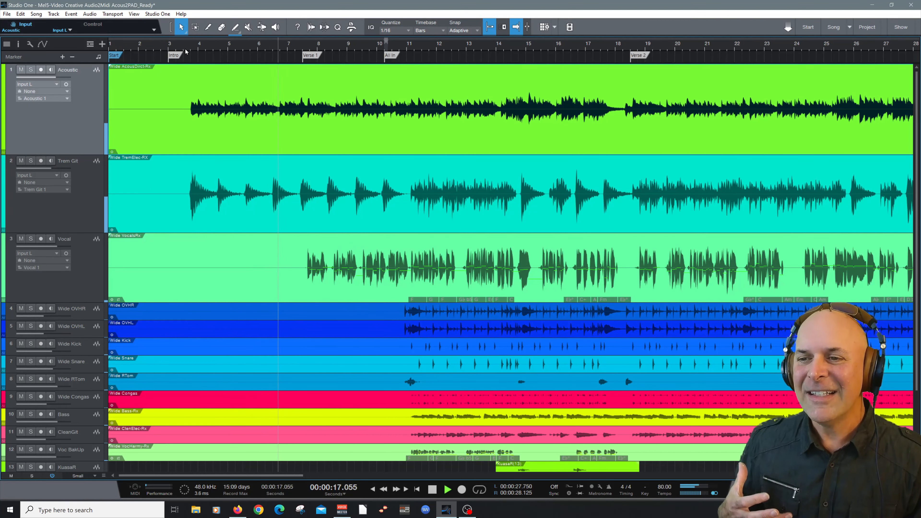
key(space)
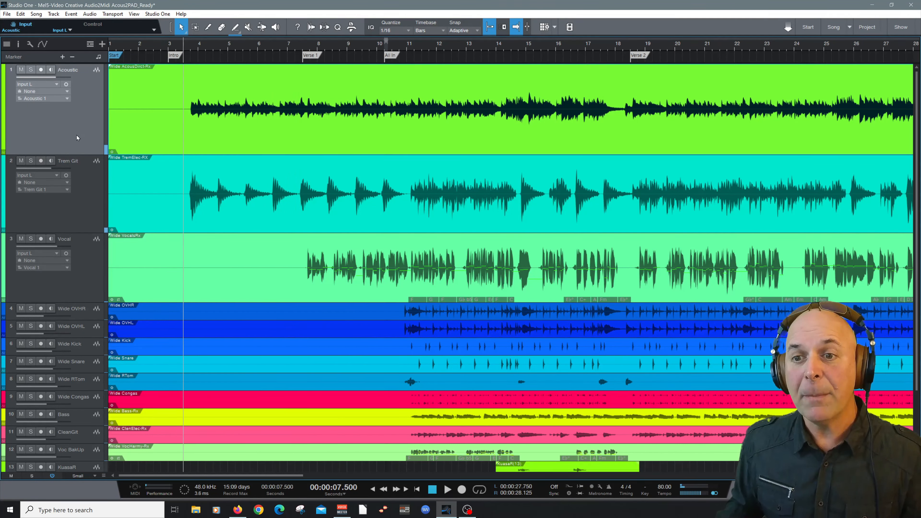
- Duplicate the Acoustic track completely and enlarge the copy's track height to match the original
right_click(77, 138)
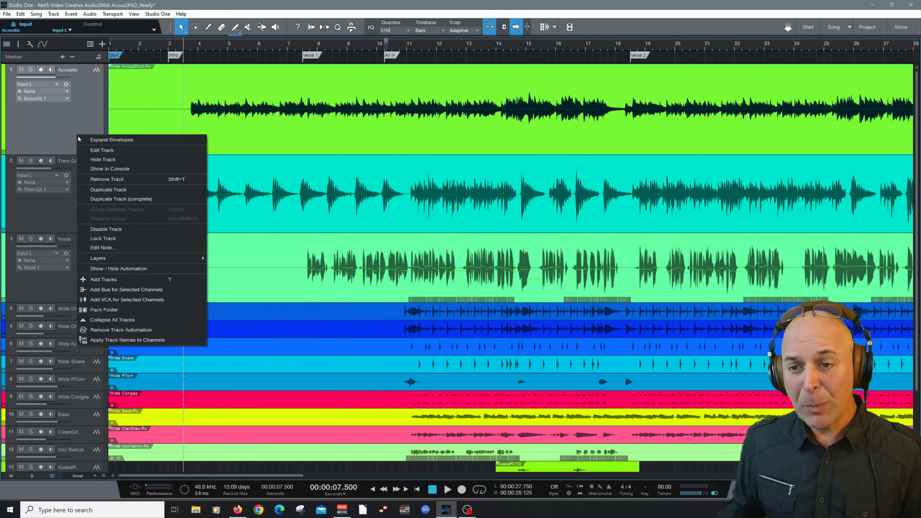
click(121, 199)
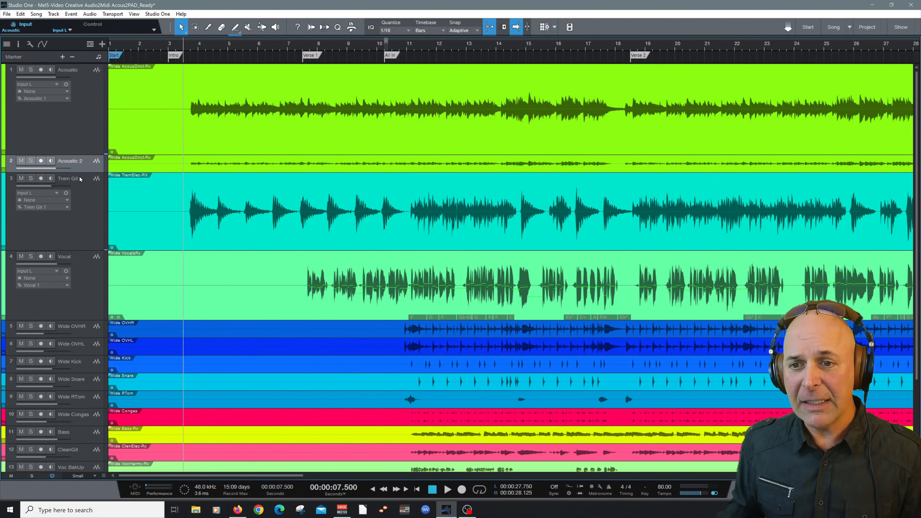
drag(78, 172, 88, 243)
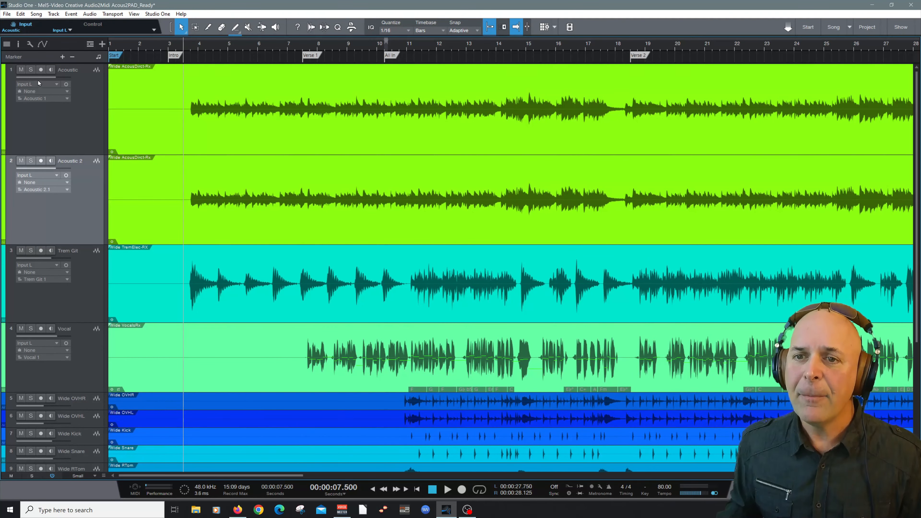
- Split the Acoustic 2 audio event in the gap just before the Verse 2 marker
click(48, 136)
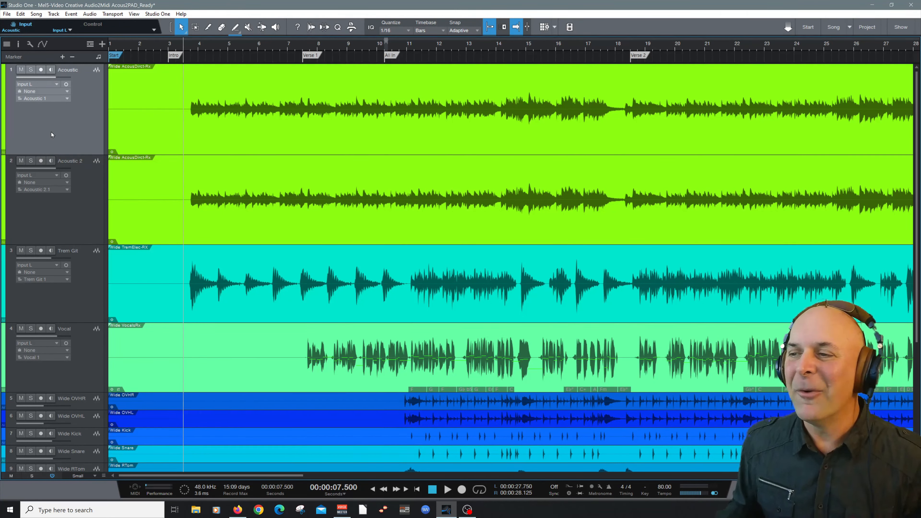
click(207, 32)
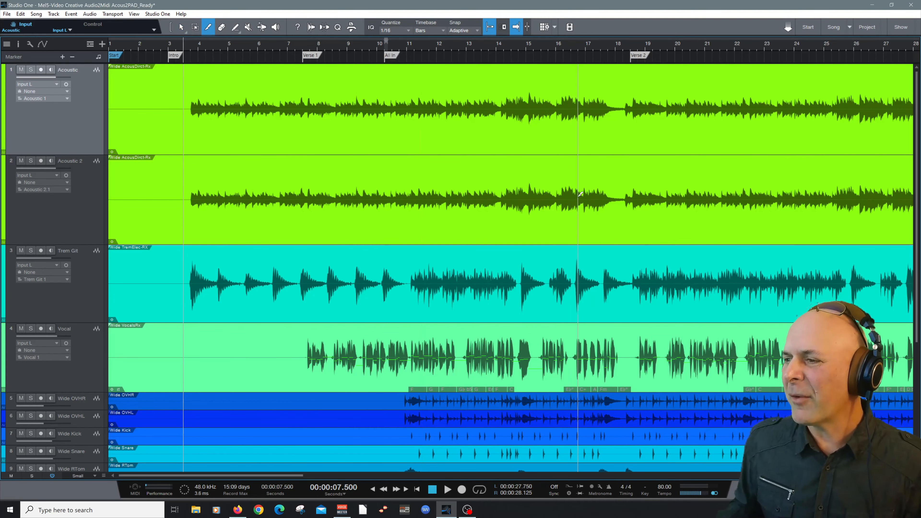
click(622, 194)
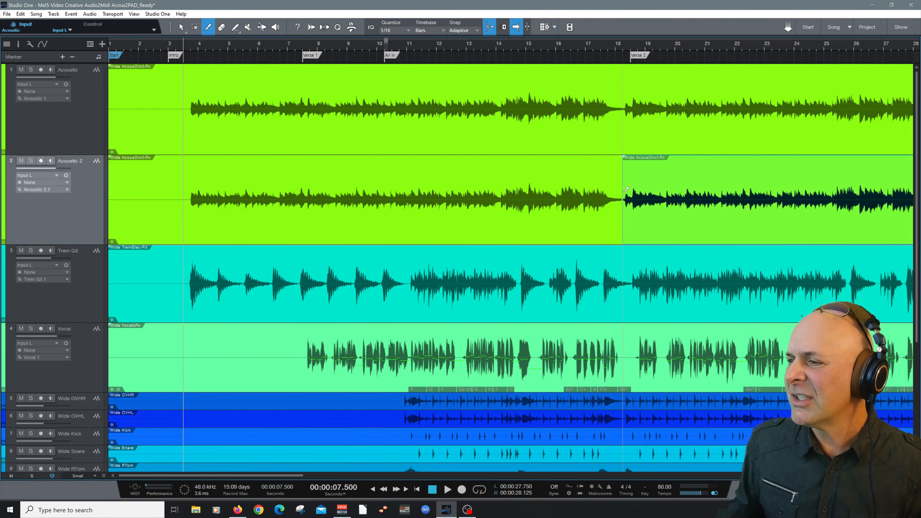
click(184, 30)
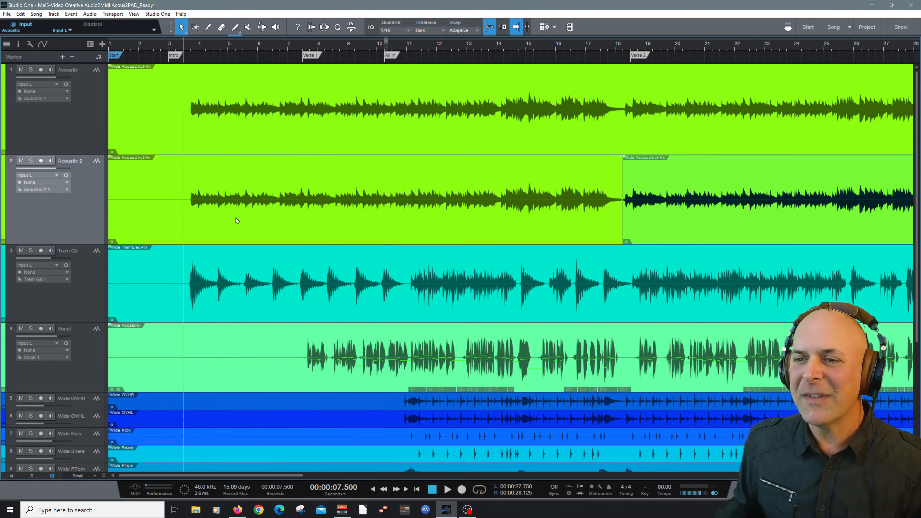
- Open the first Acoustic 2 event, before the Verse 2 split, for editing in Melodyne
click(235, 218)
scroll(250, 203, down, 2)
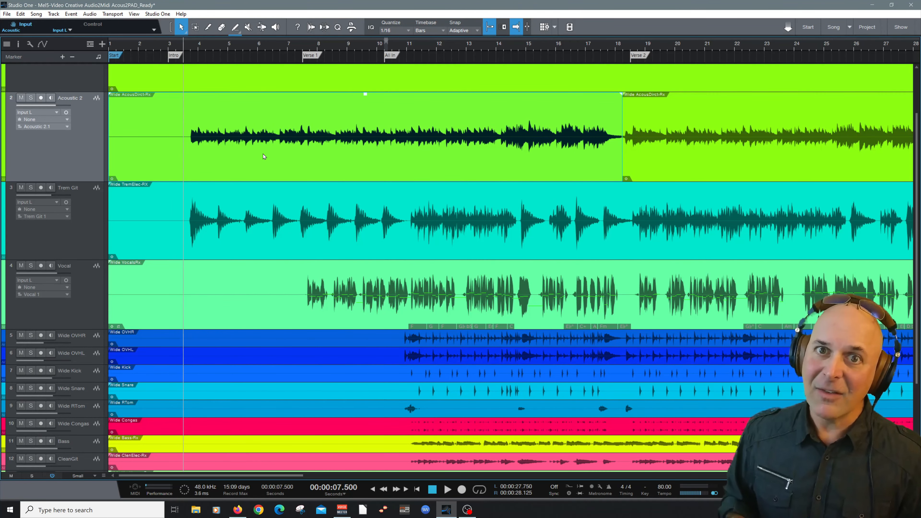
key(ctrl+m)
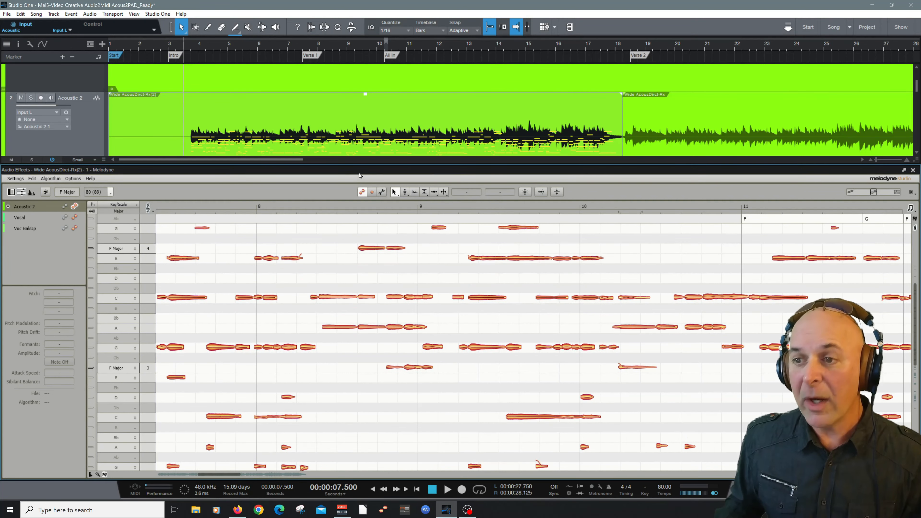
- Solo the Acoustic 2 track and listen to its detected notes from about bar 3.5
scroll(284, 119, down, 1)
right_click(359, 417)
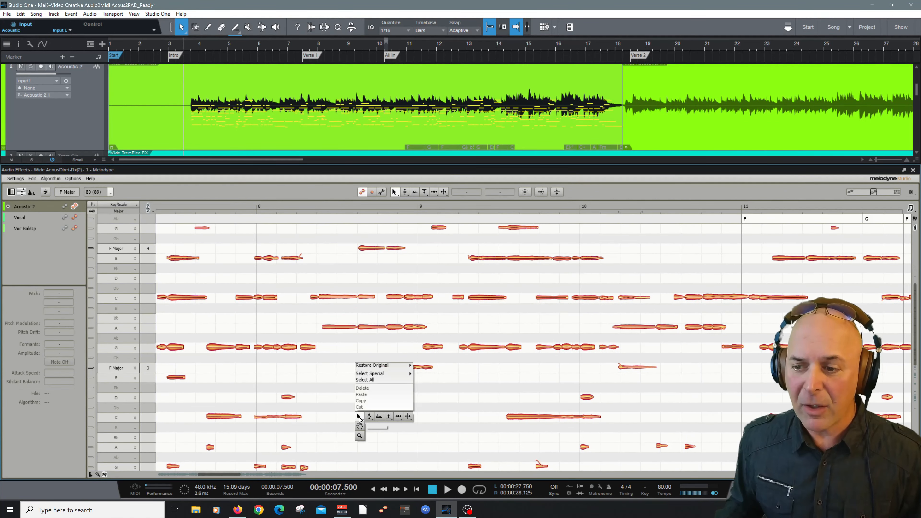
click(355, 415)
mouse_move(344, 399)
mouse_down()
mouse_move(512, 376)
mouse_move(754, 321)
mouse_up()
mouse_move(313, 321)
mouse_down()
mouse_move(578, 306)
mouse_move(363, 293)
mouse_move(282, 322)
mouse_move(299, 418)
mouse_move(294, 395)
mouse_up()
right_click(303, 314)
click(302, 303)
click(181, 205)
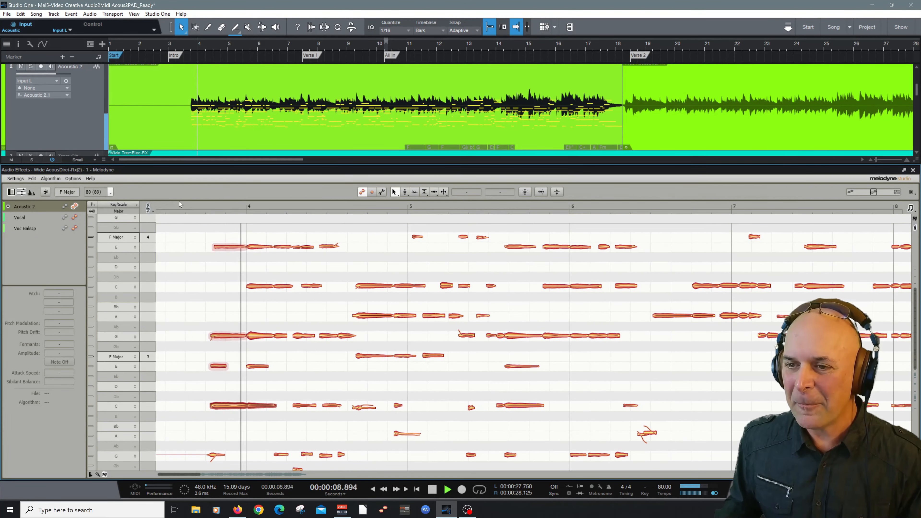
click(30, 66)
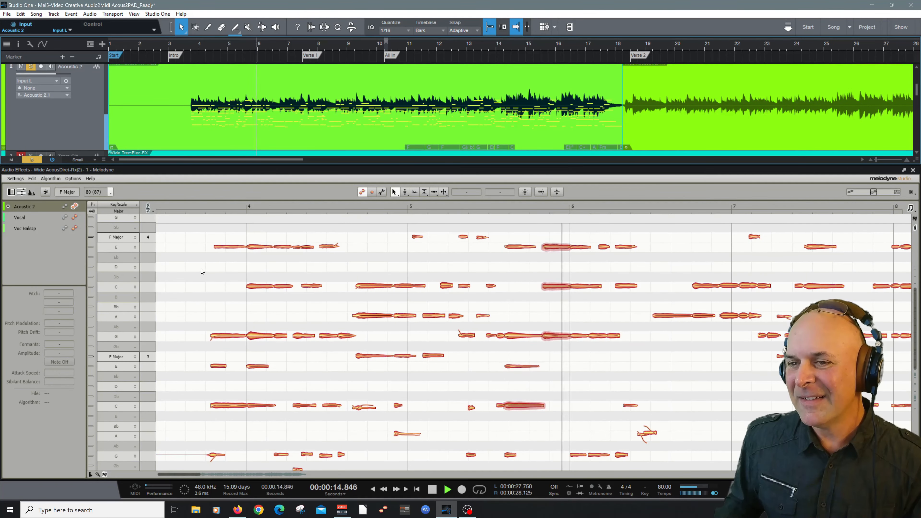
key(space)
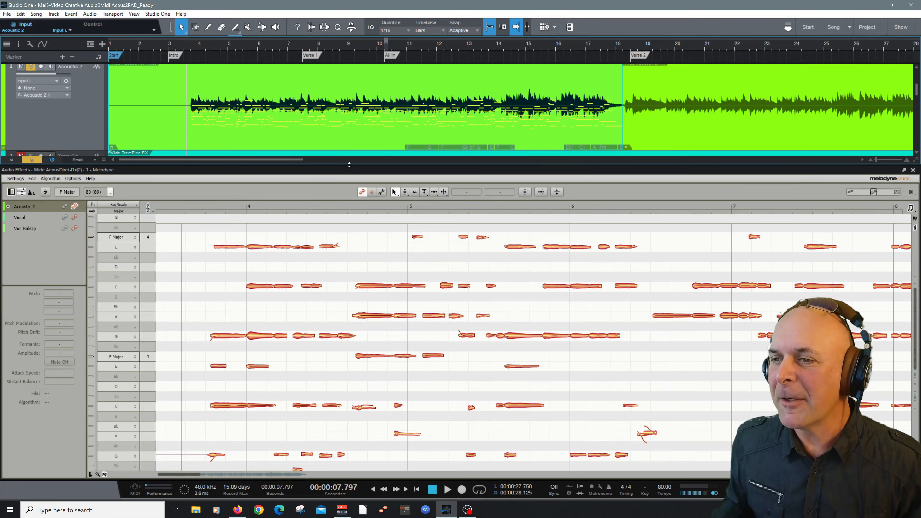
- Enlarge the Melodyne editor and highlight all G3, A3 and C4 notes, one pitch at a time
drag(348, 170, 348, 135)
scroll(317, 282, up, 2)
scroll(316, 283, down, 3)
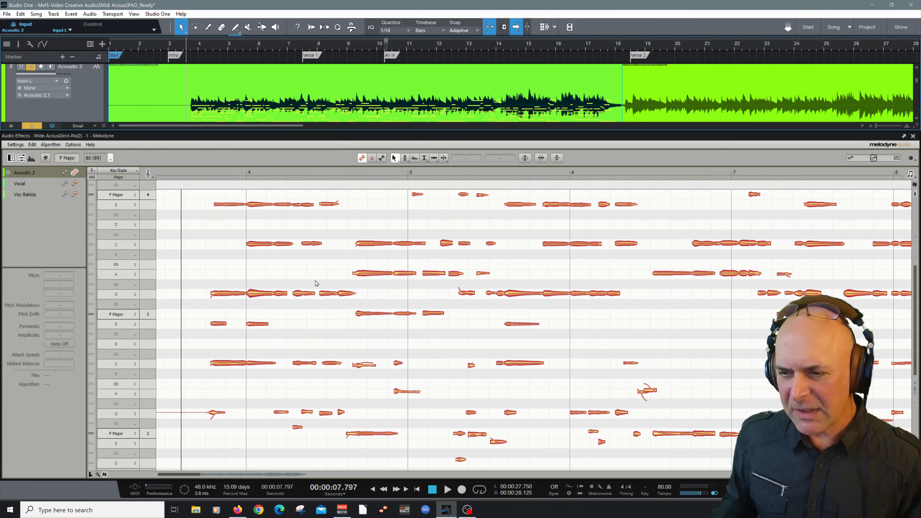
scroll(205, 322, up, 2)
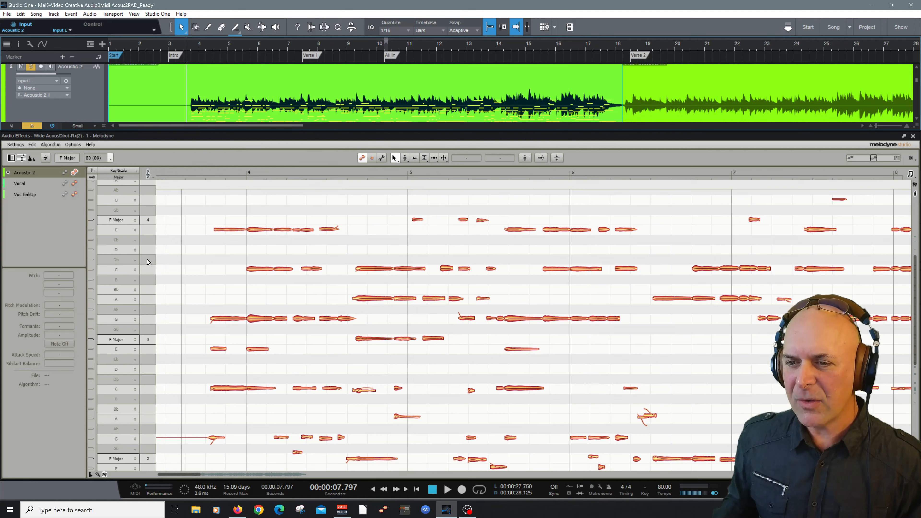
double_click(148, 320)
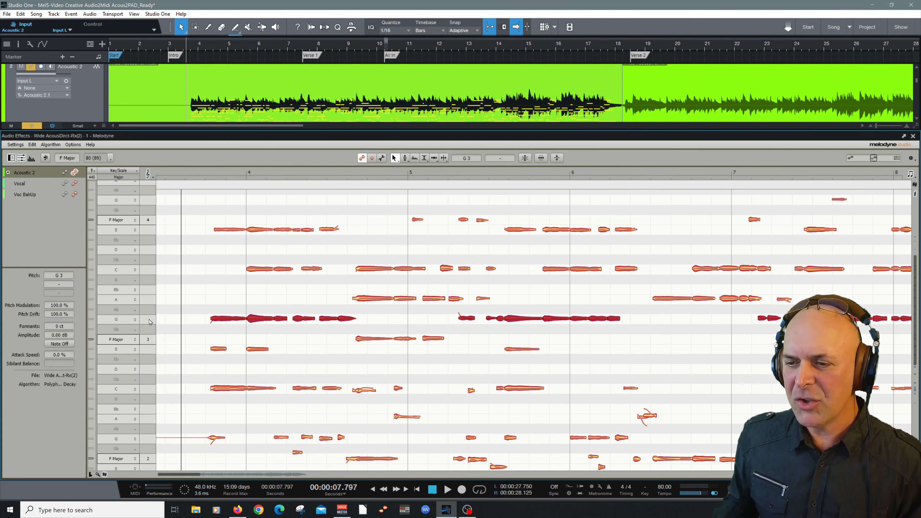
double_click(151, 302)
double_click(148, 270)
- Delete all notes above C4 between bars 3 and 8 of the Acoustic 2 part
scroll(241, 284, up, 3)
scroll(238, 283, up, 1)
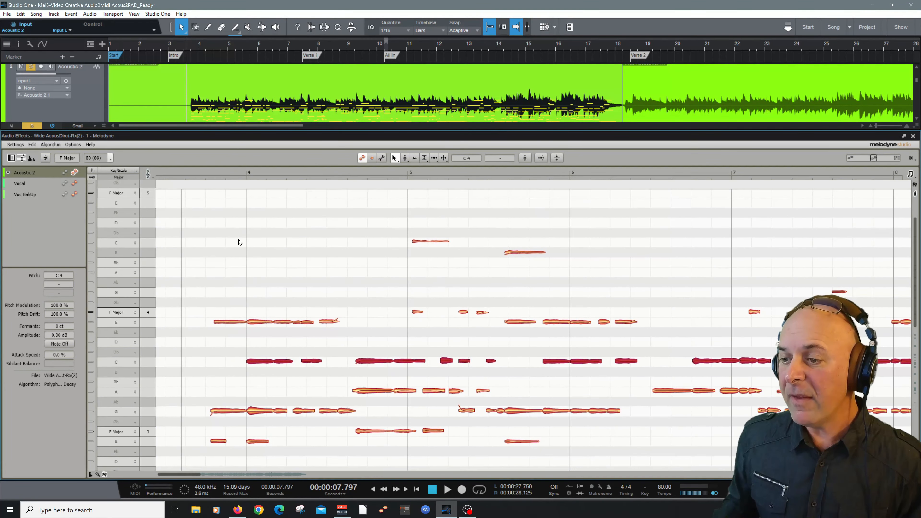
drag(207, 197, 879, 344)
key(Delete)
scroll(314, 259, down, 6)
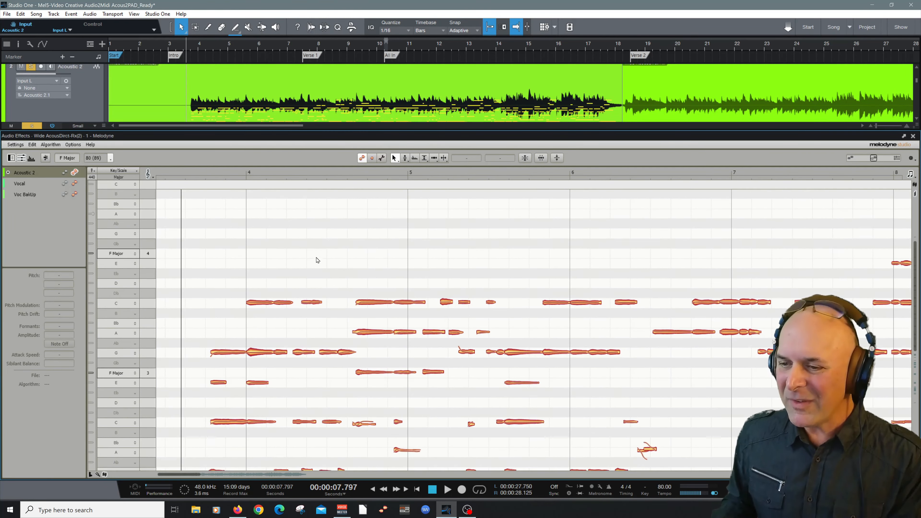
- Delete the notes below G3 between bars 3 and 8 of the Acoustic 2 part
scroll(242, 392, up, 1)
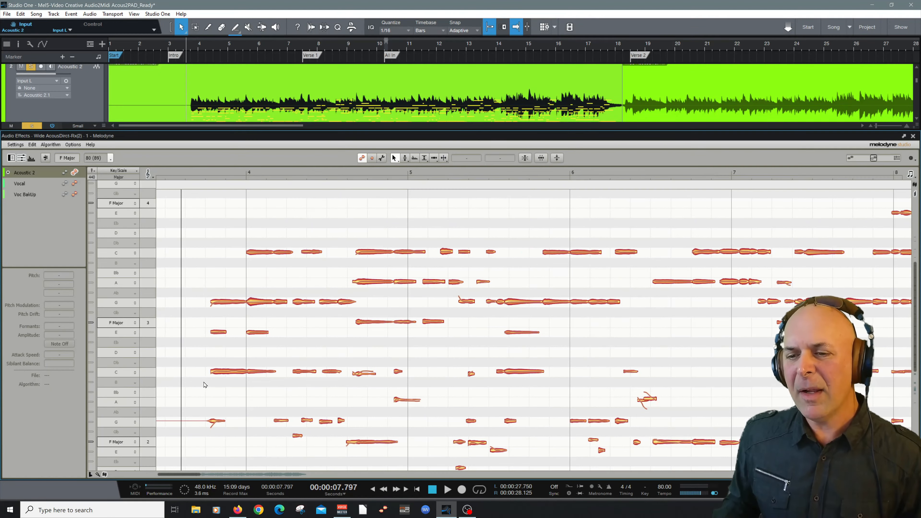
drag(199, 323, 661, 456)
click(661, 456)
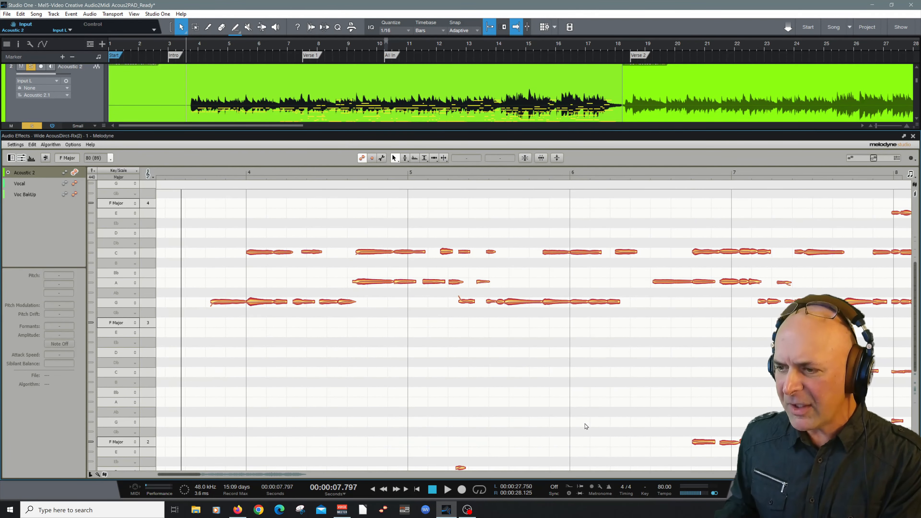
scroll(438, 366, down, 5)
drag(215, 385, 845, 245)
key(Delete)
scroll(592, 271, up, 11)
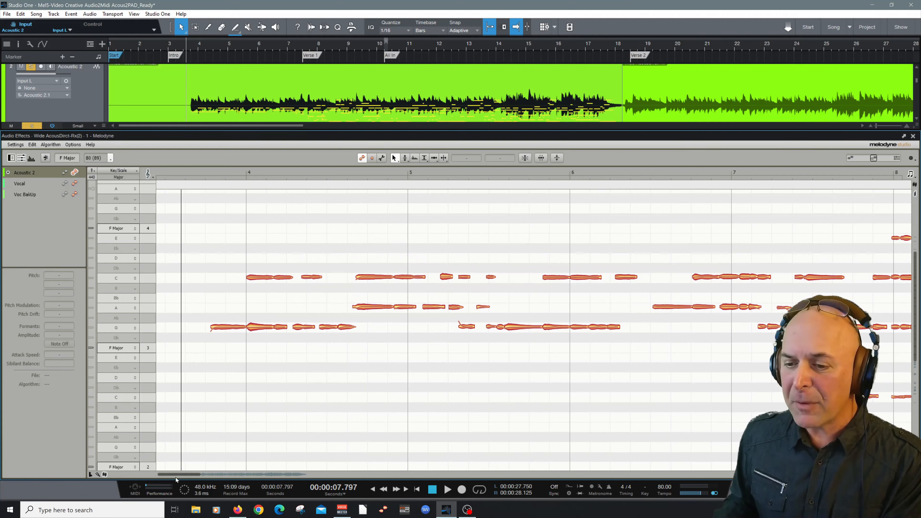
- Delete the notes above C4 from bar 8 to bar 18 of the Acoustic 2 part
drag(180, 475, 210, 472)
right_click(376, 348)
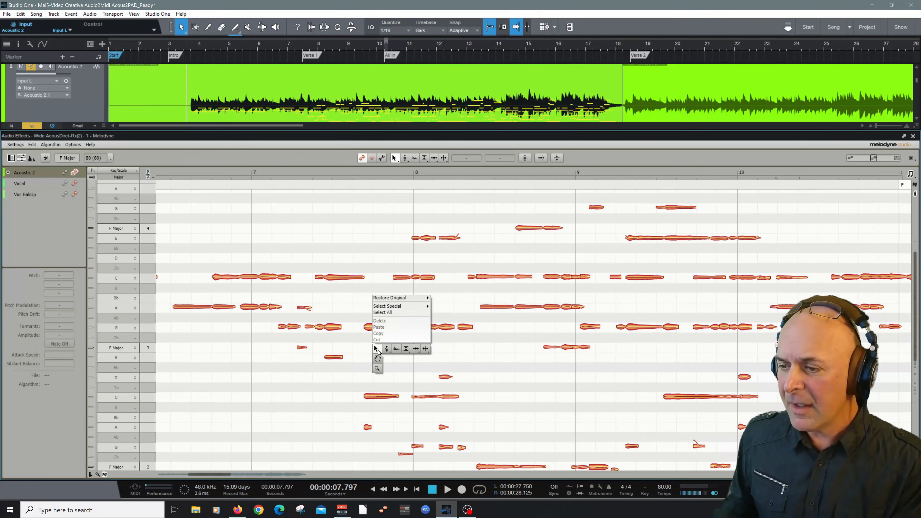
click(377, 368)
drag(368, 363, 299, 325)
right_click(311, 286)
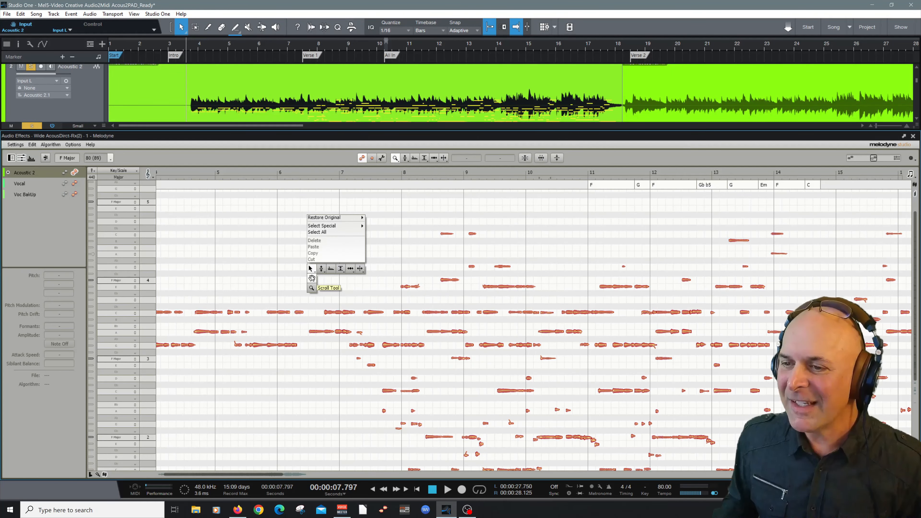
click(311, 279)
right_click(377, 264)
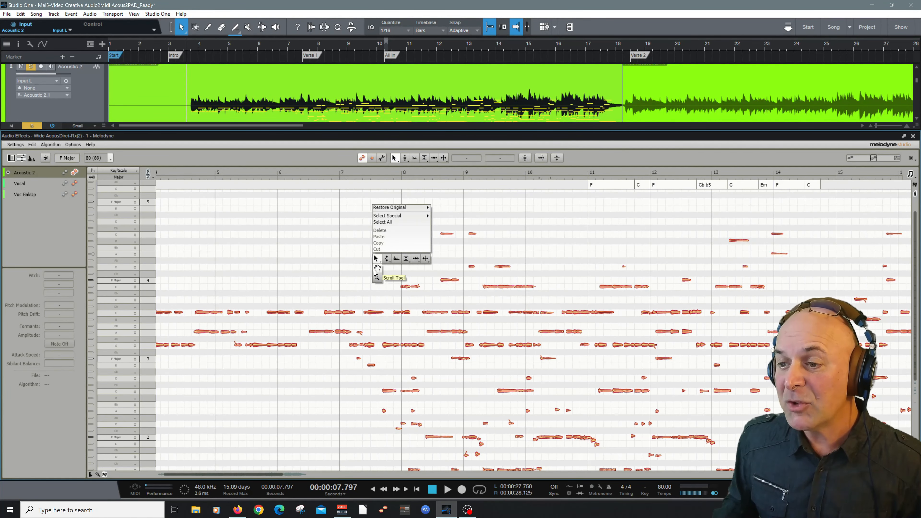
click(377, 269)
drag(377, 269, 257, 260)
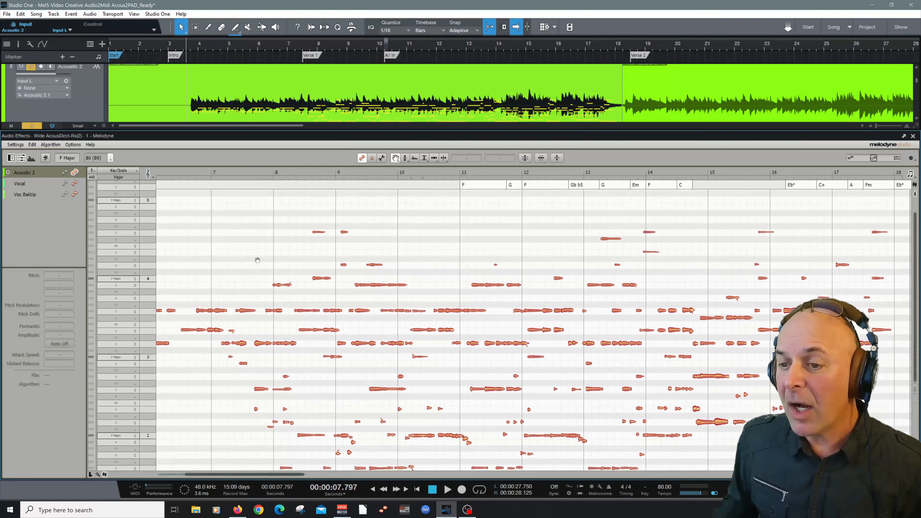
right_click(257, 260)
click(258, 254)
drag(883, 210, 249, 301)
key(Delete)
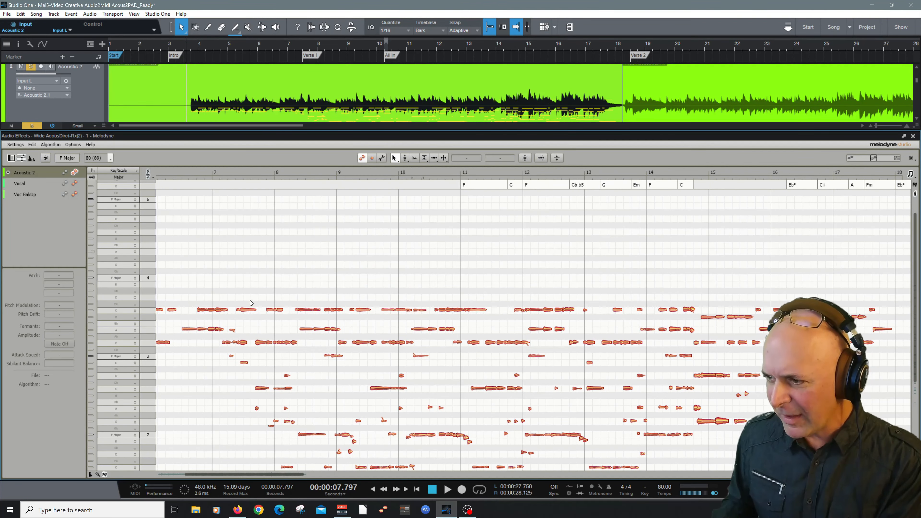
- Delete the remaining notes below G3 from bar 7 to the end of the Acoustic 2 part
scroll(250, 303, down, 3)
drag(249, 441, 870, 288)
drag(178, 309, 221, 286)
key(Delete)
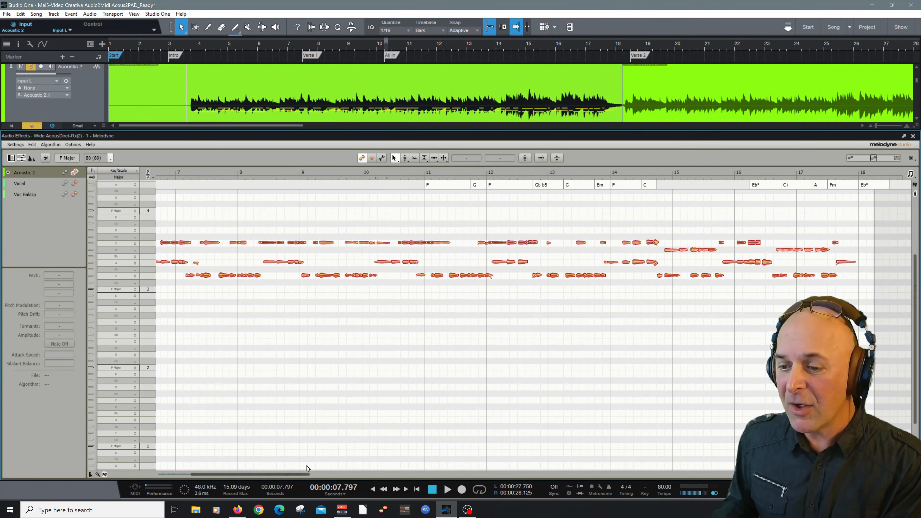
- Review the remaining G3, A3 and C4 notes of the Acoustic 2 part by selecting each pitch row in turn
drag(304, 476, 263, 476)
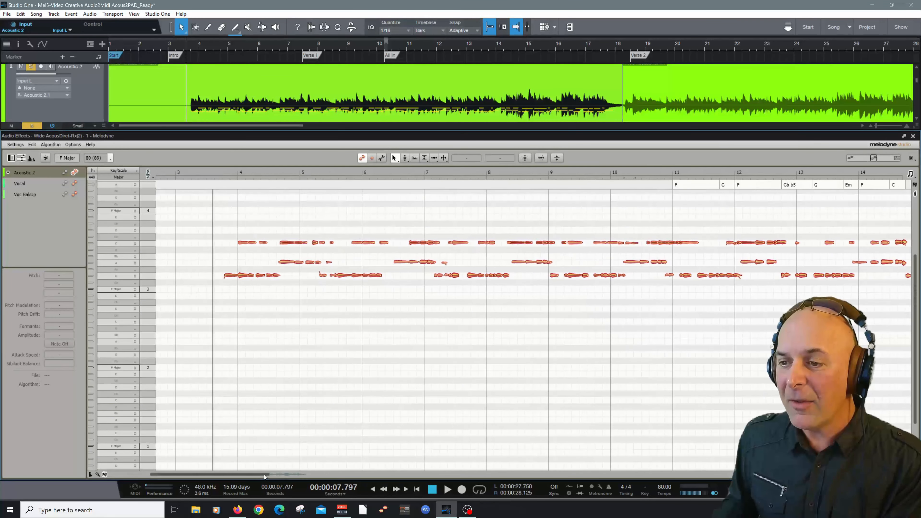
click(152, 279)
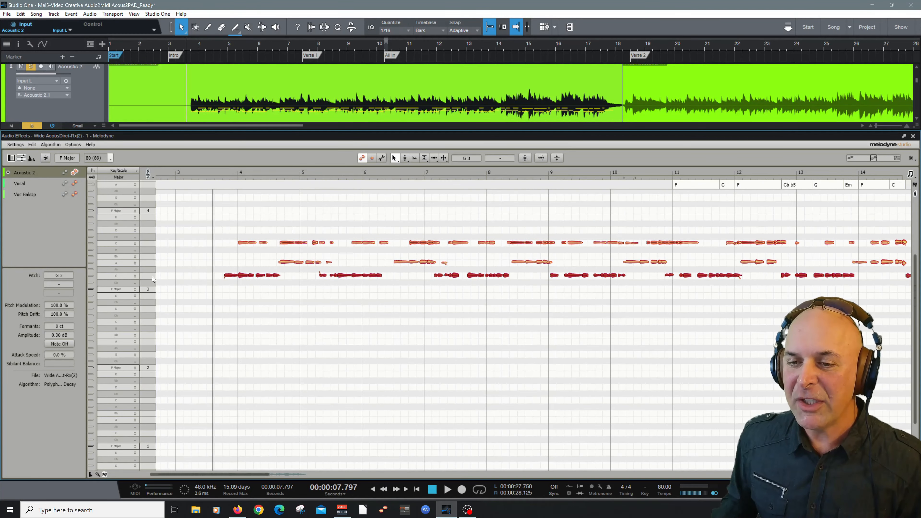
click(151, 265)
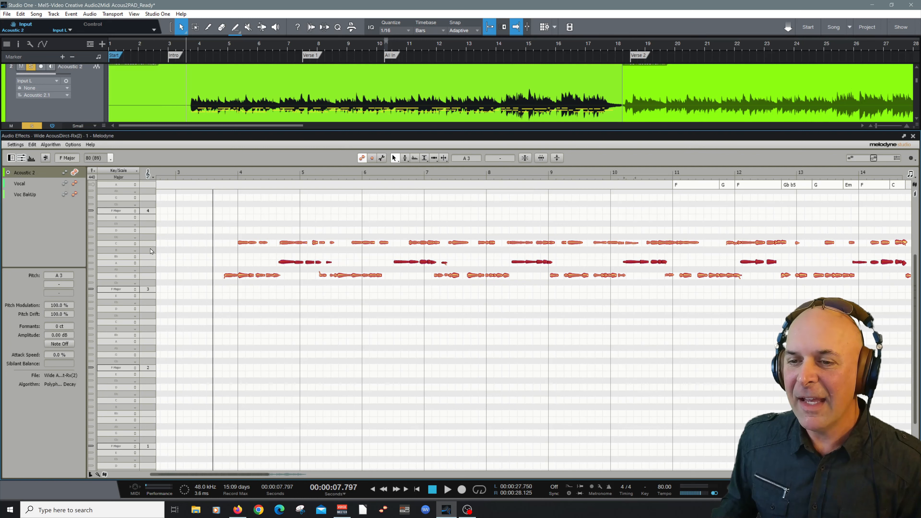
click(151, 246)
- Play the reduced Acoustic 2 part from just before bar 4 and stop playback around bar 7
click(228, 173)
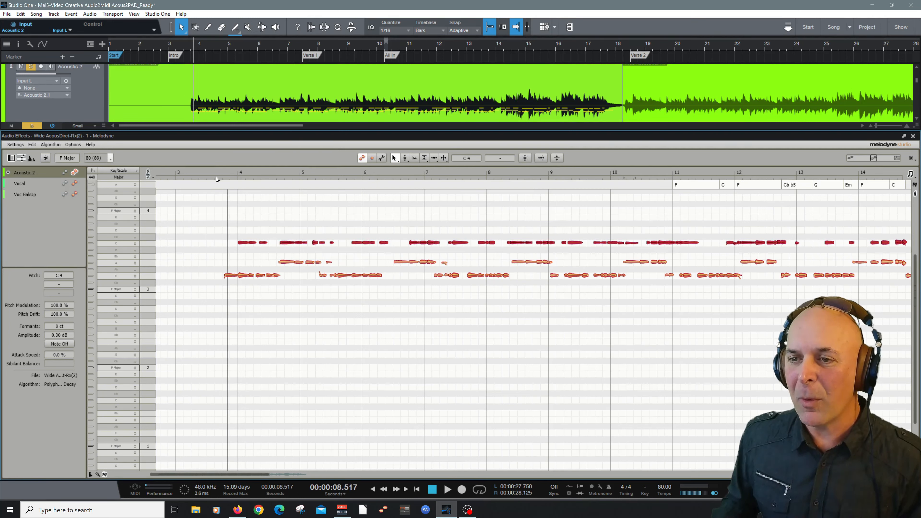
click(216, 175)
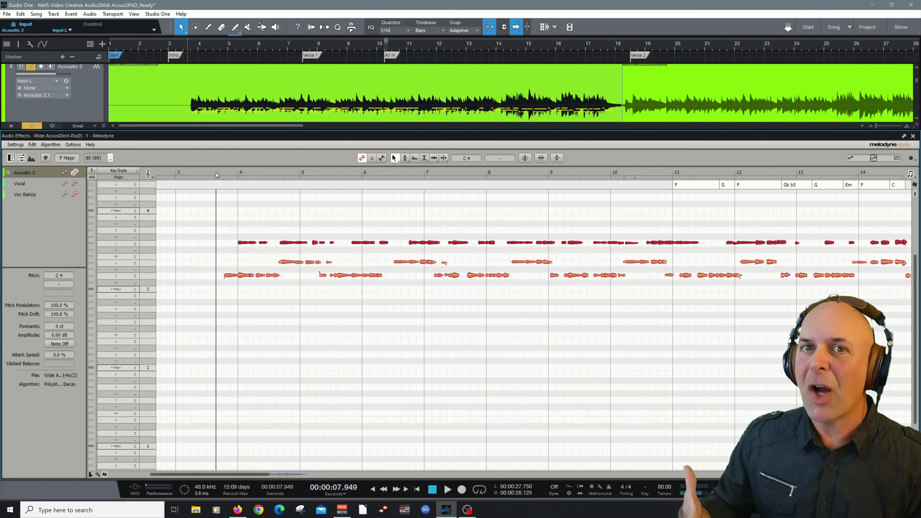
key(space)
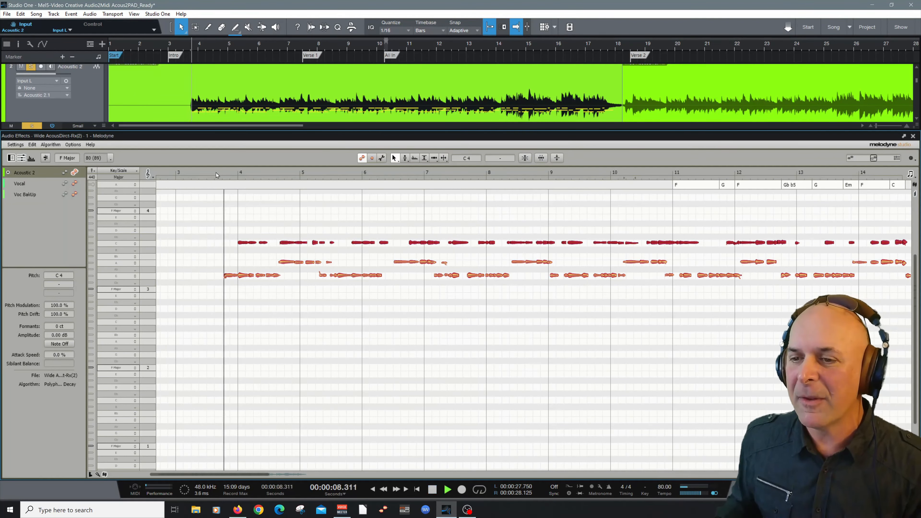
right_click(312, 363)
click(319, 375)
mouse_move(310, 367)
mouse_down()
mouse_move(349, 420)
mouse_move(352, 380)
mouse_move(306, 368)
mouse_up()
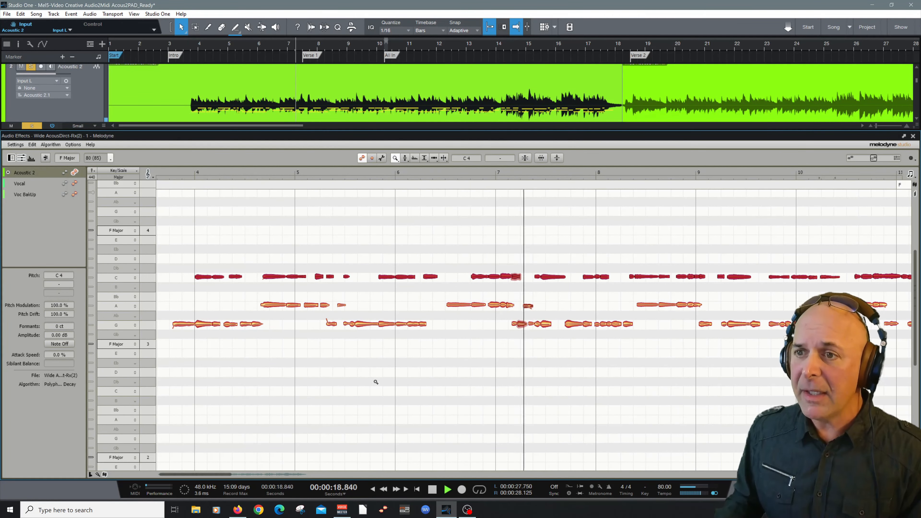
key(space)
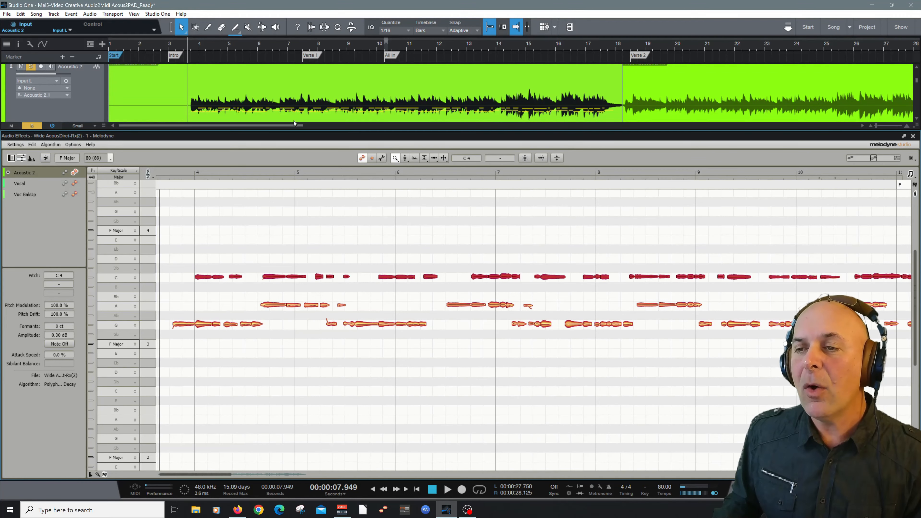
- Increase the height of the Acoustic 2 track and close the Melodyne editor
drag(295, 128, 295, 177)
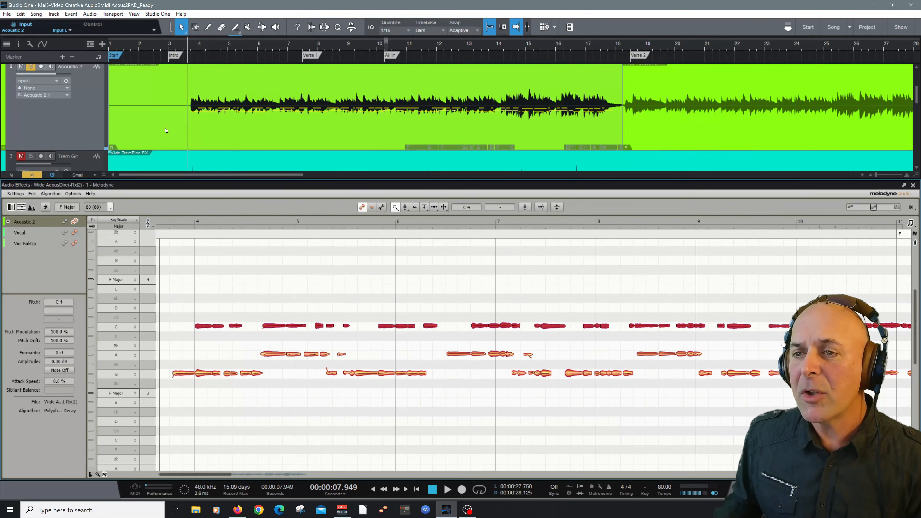
drag(84, 149, 97, 176)
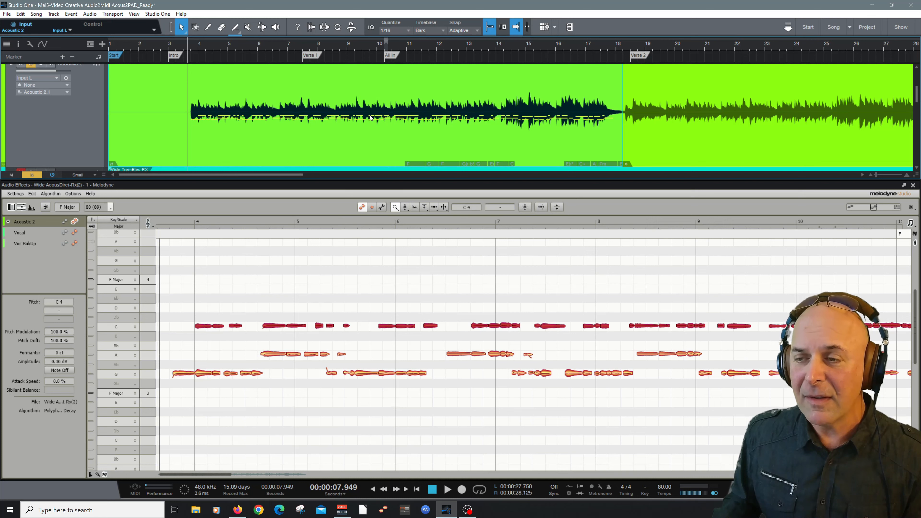
click(621, 279)
right_click(736, 269)
click(741, 250)
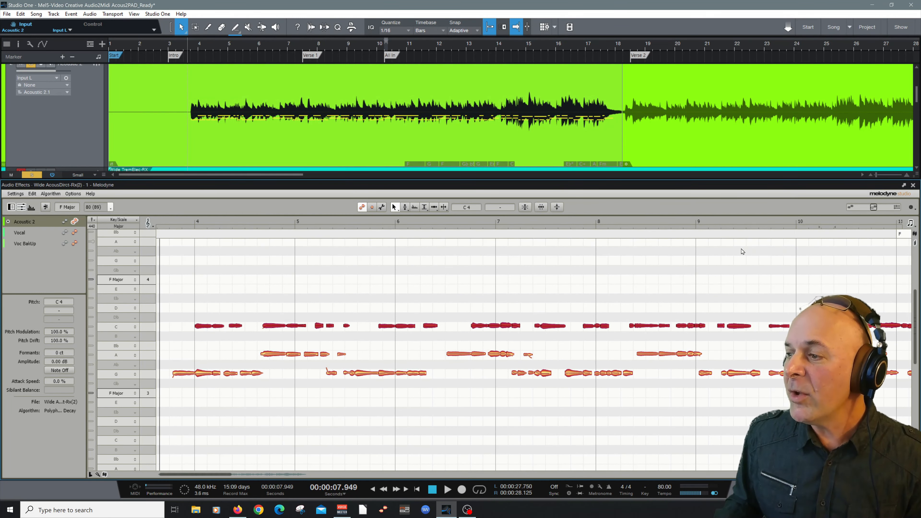
click(913, 185)
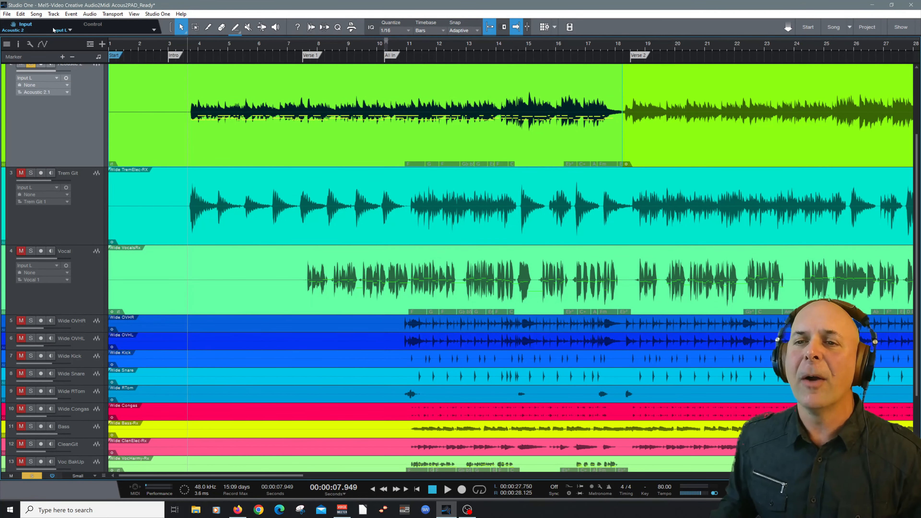
- Add an instrument track below Acoustic 2, make it taller and name it New Inst
click(53, 13)
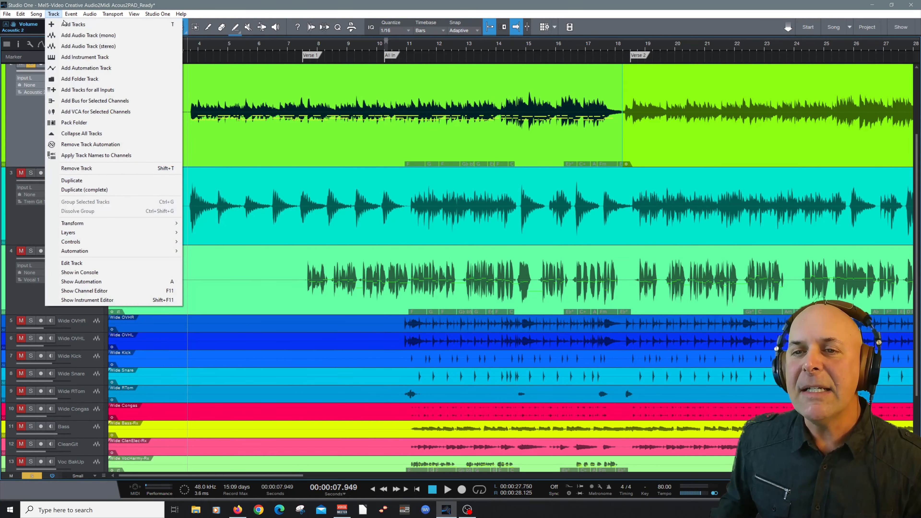
click(64, 60)
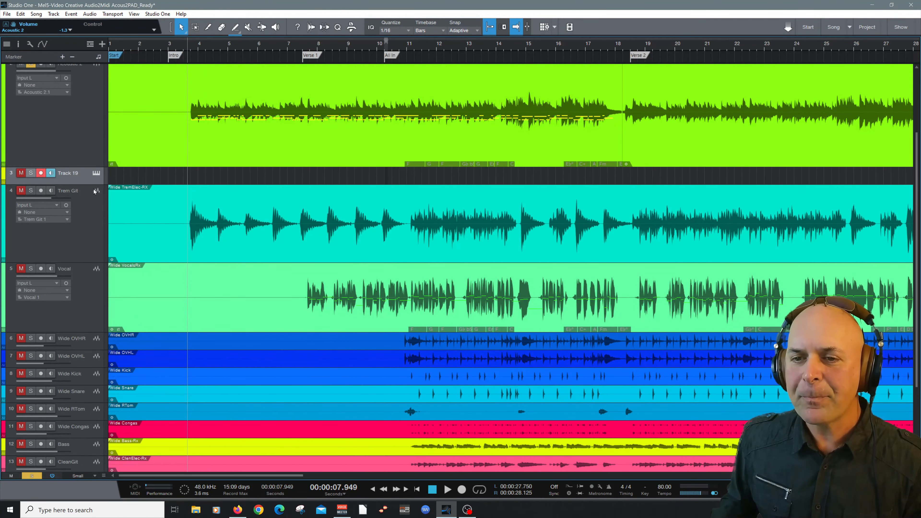
drag(90, 184, 87, 222)
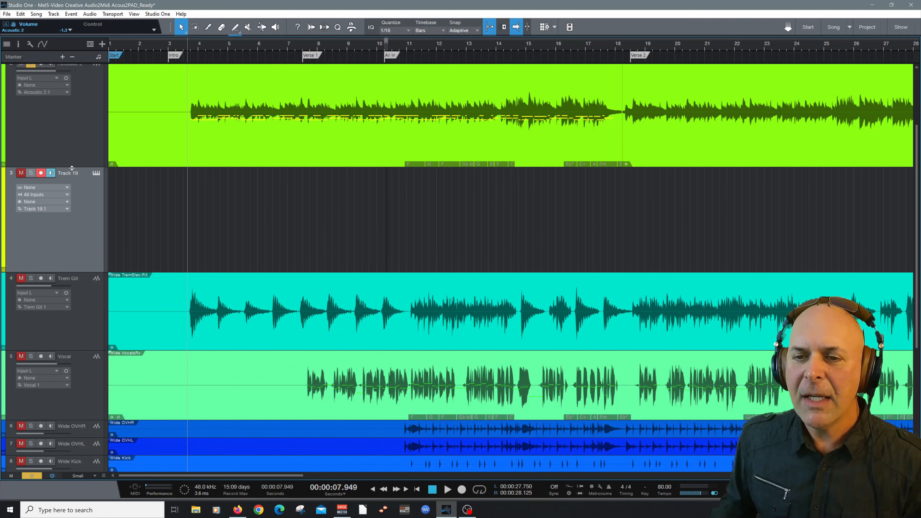
double_click(72, 173)
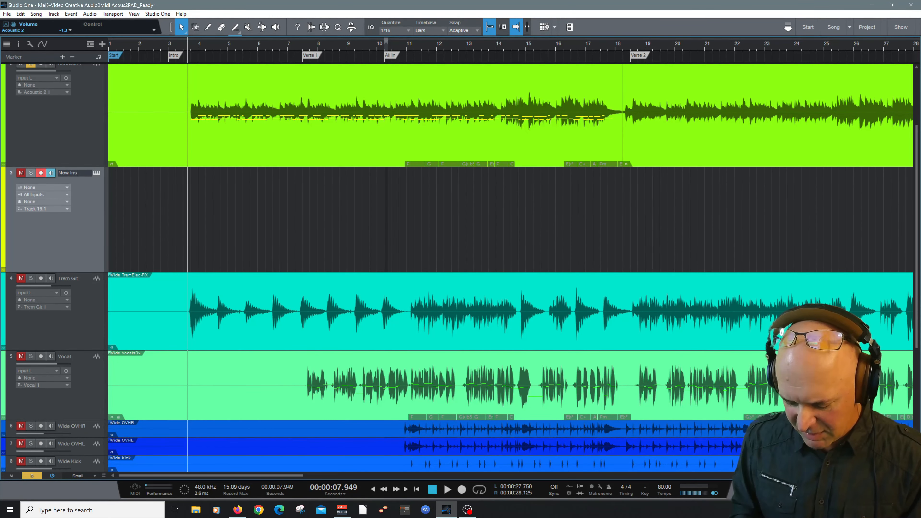
text(t)
key(Return)
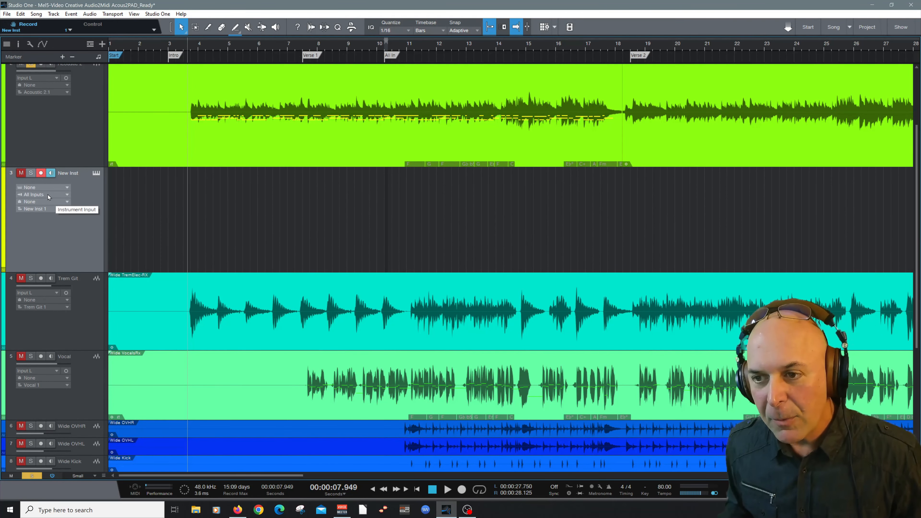
- Convert the first Acoustic 2 event to MIDI on the New Inst track and review its notes from bar 3 to bar 6
click(170, 135)
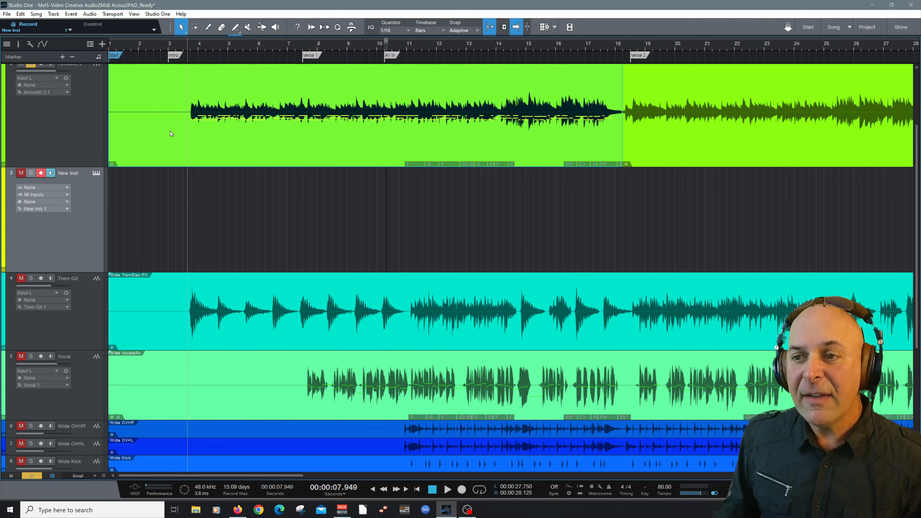
drag(170, 133, 165, 217)
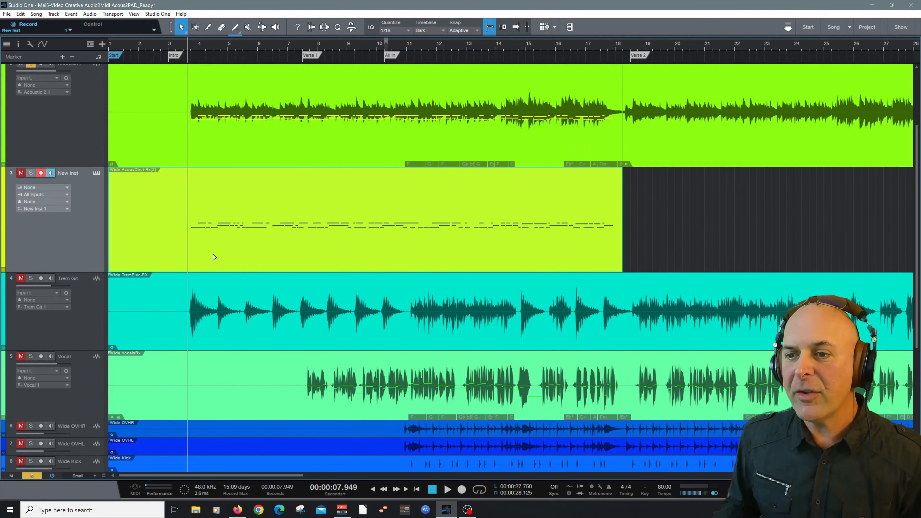
double_click(173, 241)
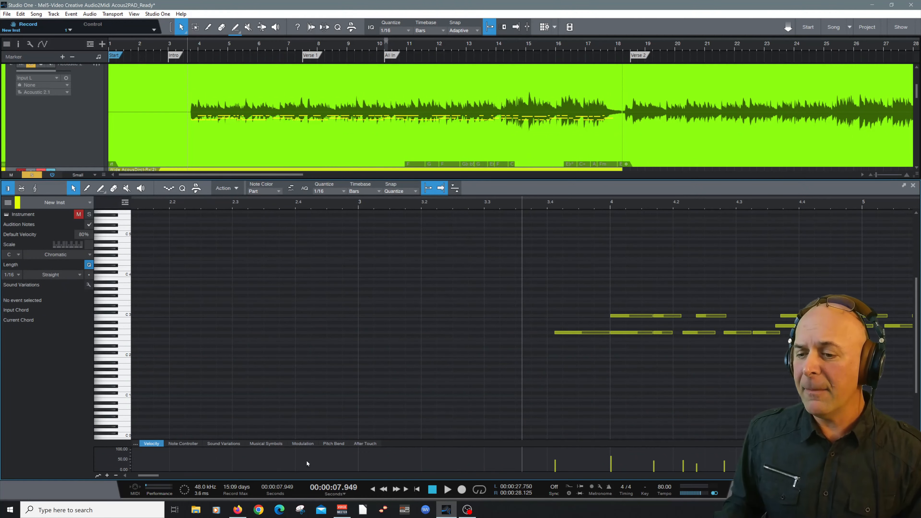
drag(157, 475, 164, 476)
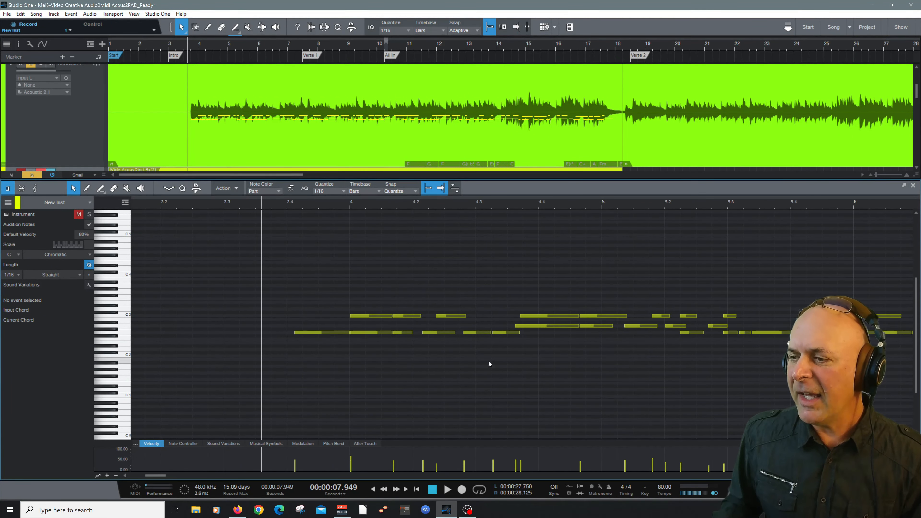
drag(163, 475, 168, 476)
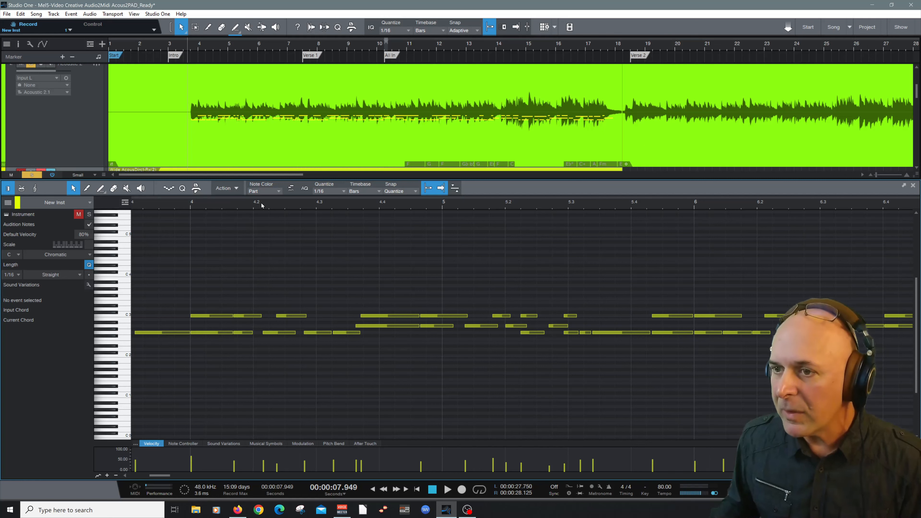
click(912, 186)
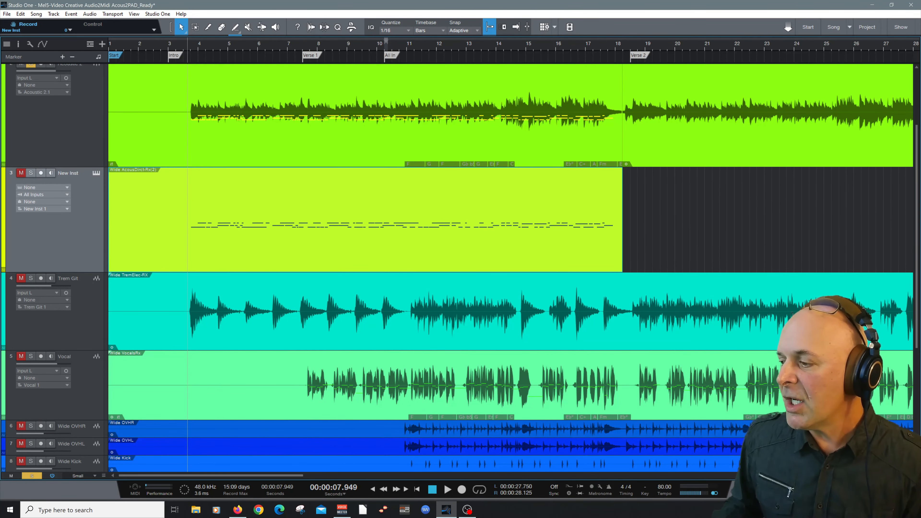
- Load the FabFilter Twin 3 synth onto the New Inst track from the instrument browser
key(F5)
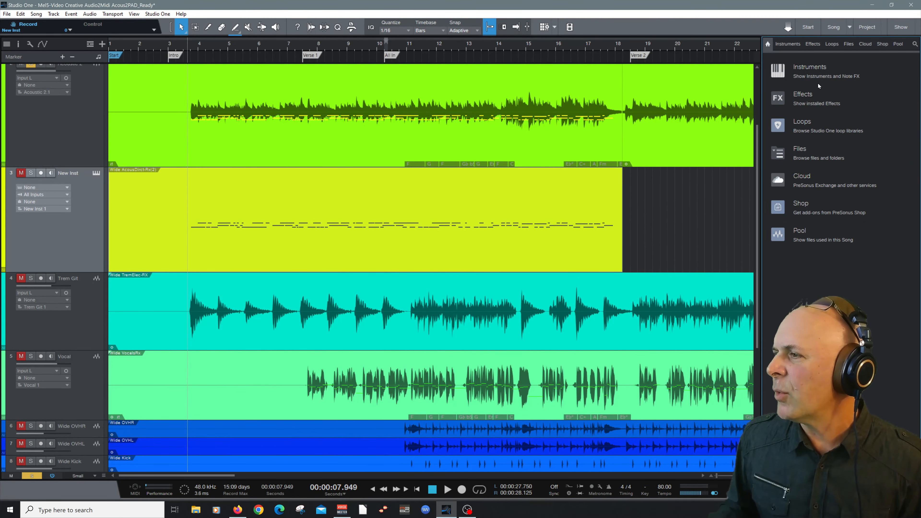
click(814, 70)
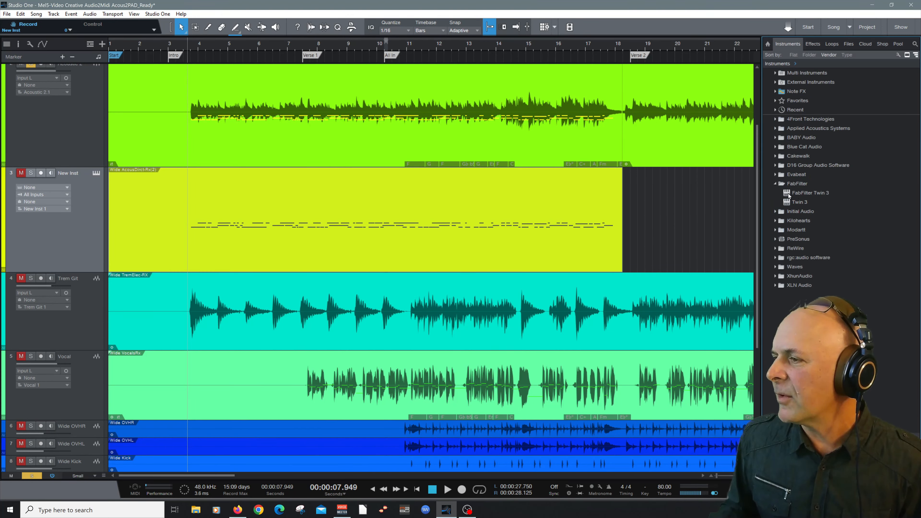
drag(788, 195, 133, 218)
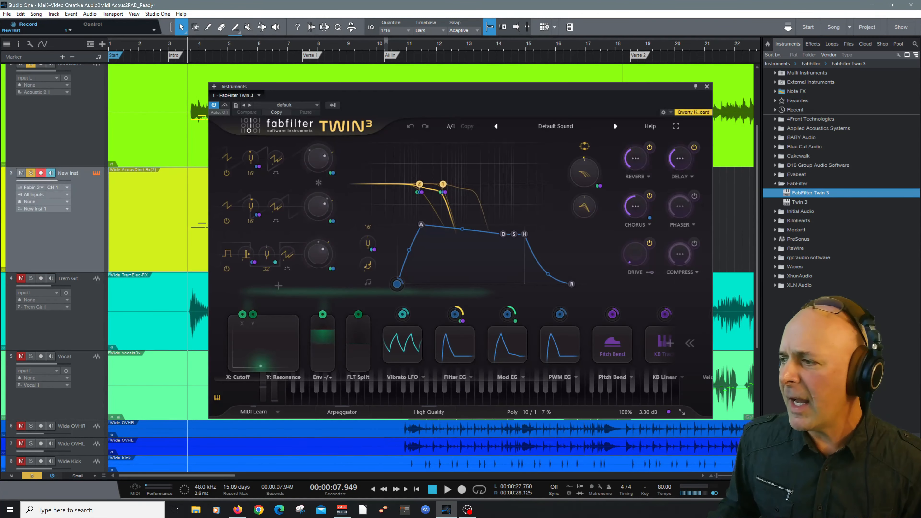
key(F5)
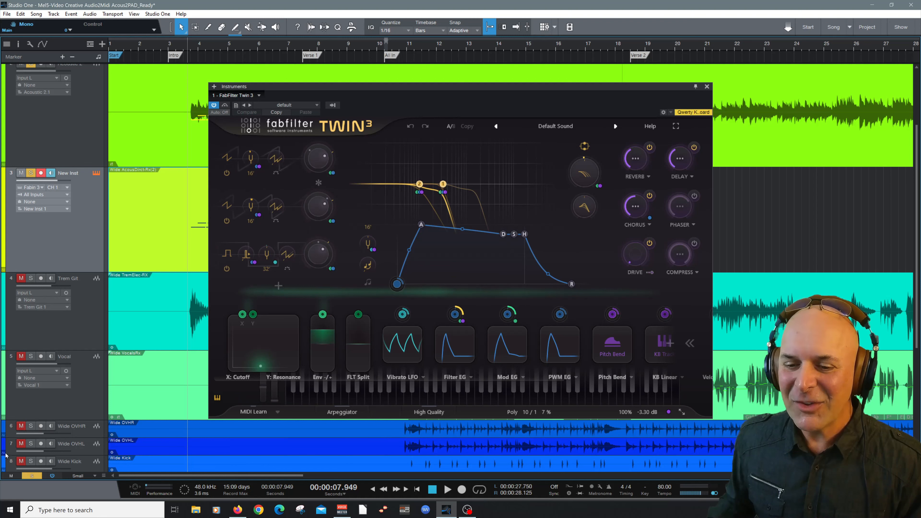
- Disarm recording on the New Inst track, audition its part through Twin 3 and close the instrument window
click(40, 173)
key(space)
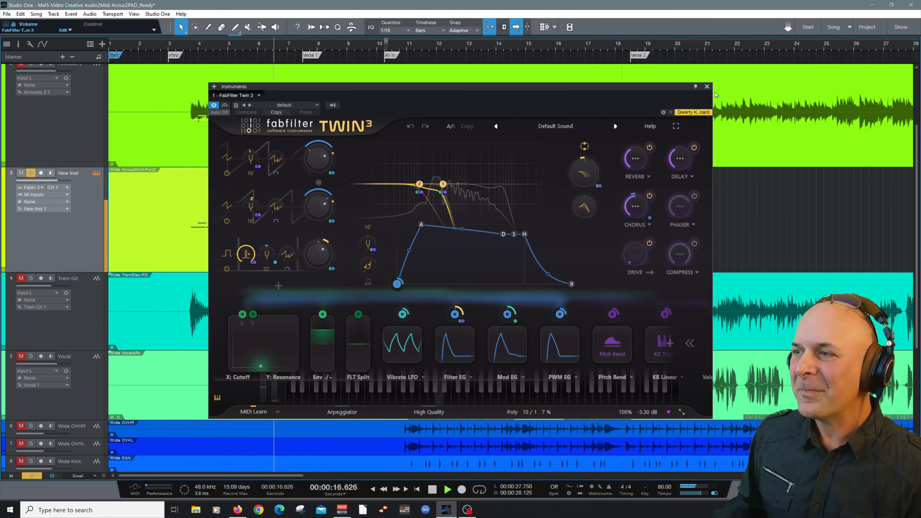
key(space)
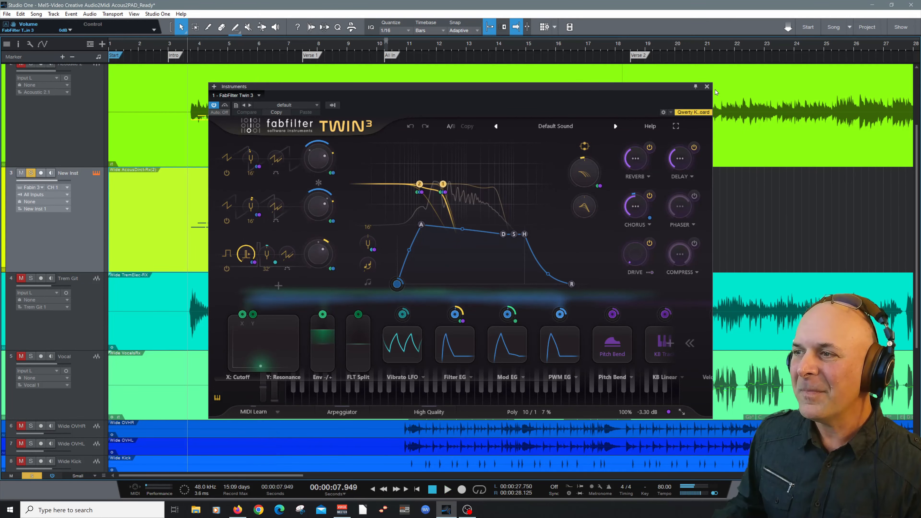
click(707, 87)
- Take the Acoustic 2 track out of solo and reduce its height
scroll(40, 145, up, 1)
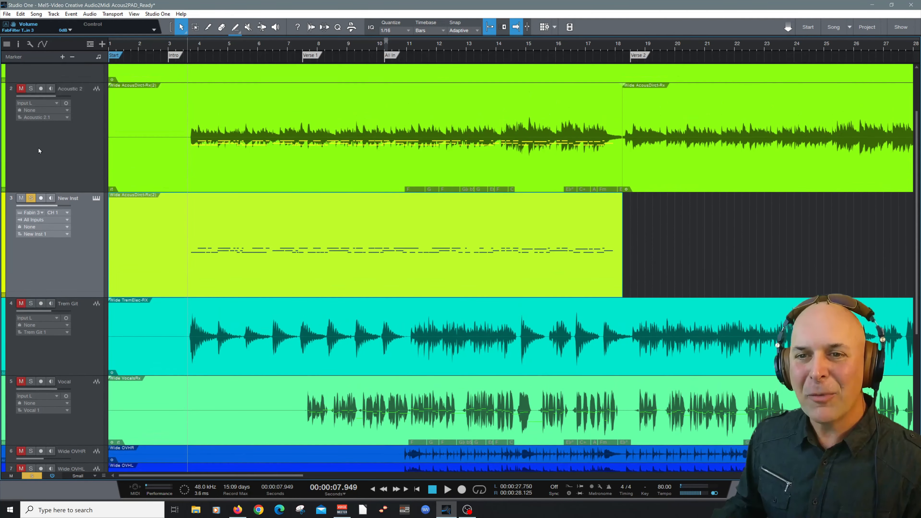
scroll(84, 149, up, 2)
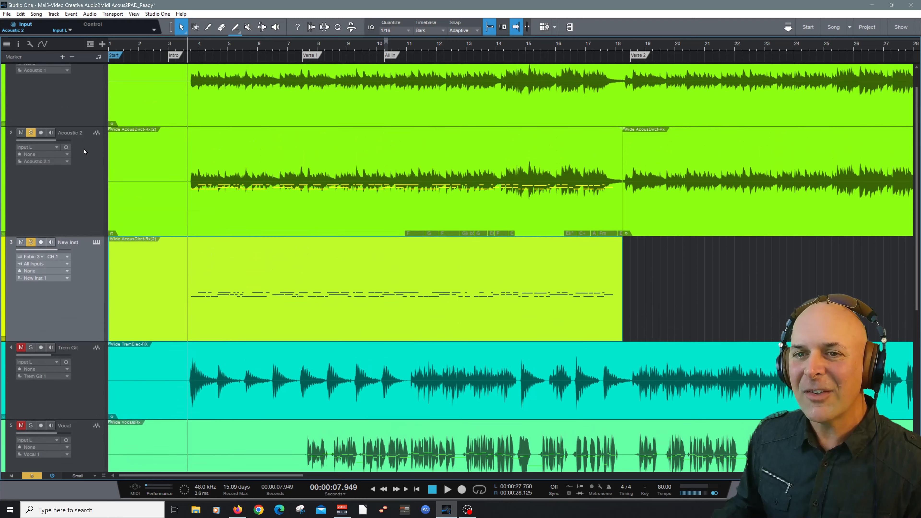
click(30, 132)
scroll(58, 116, up, 1)
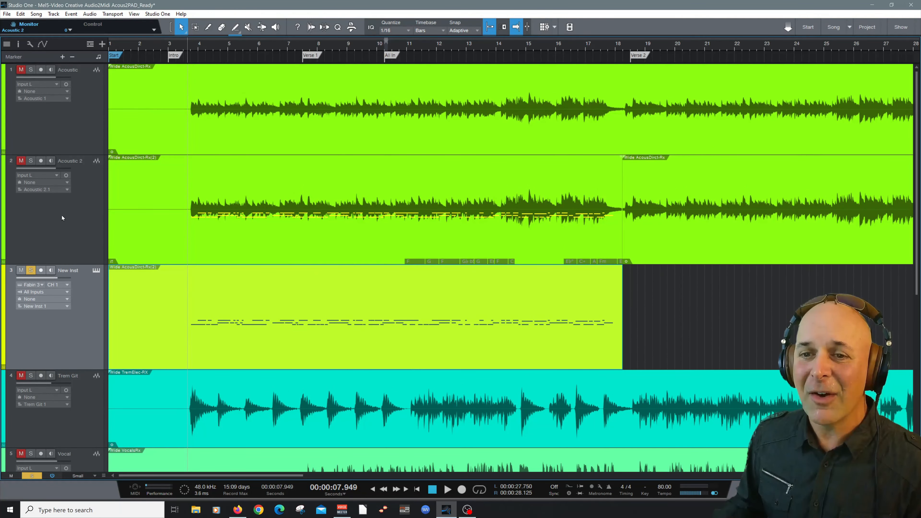
drag(72, 264, 71, 206)
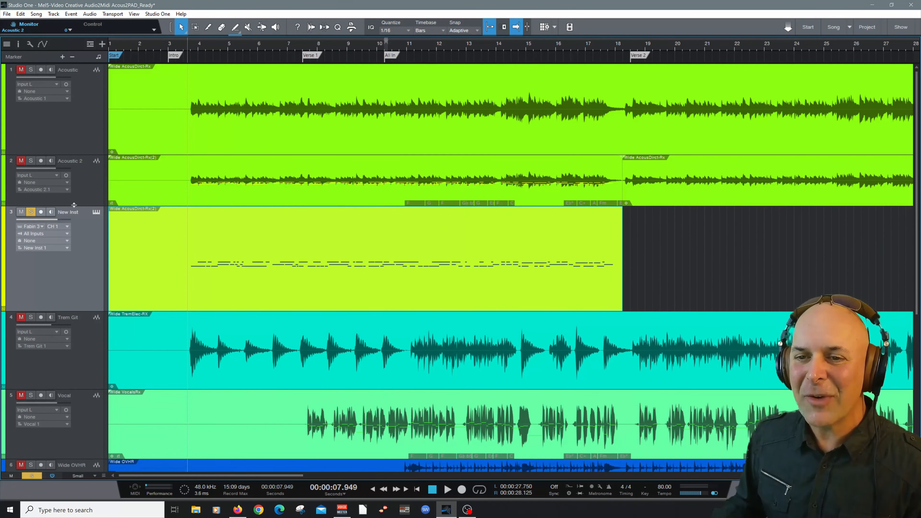
- Solo the original Acoustic track and play it together with the New Inst part
click(30, 69)
key(space)
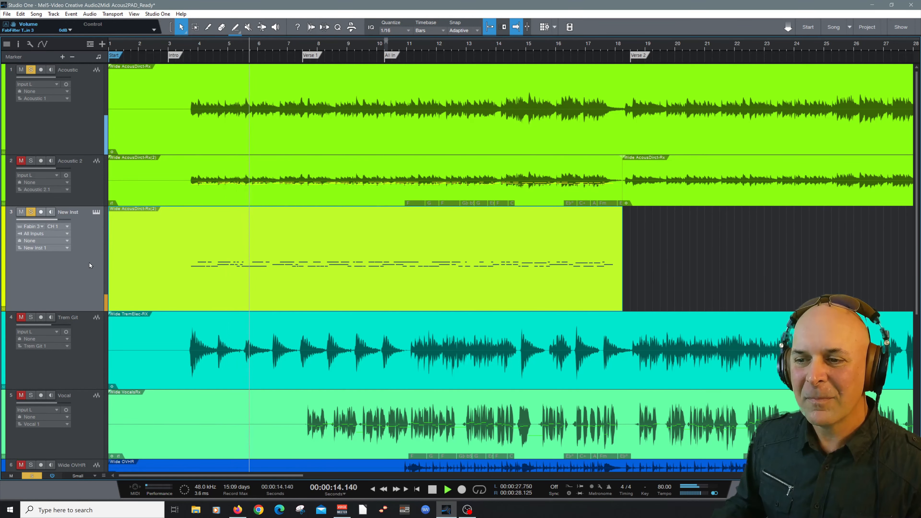
key(space)
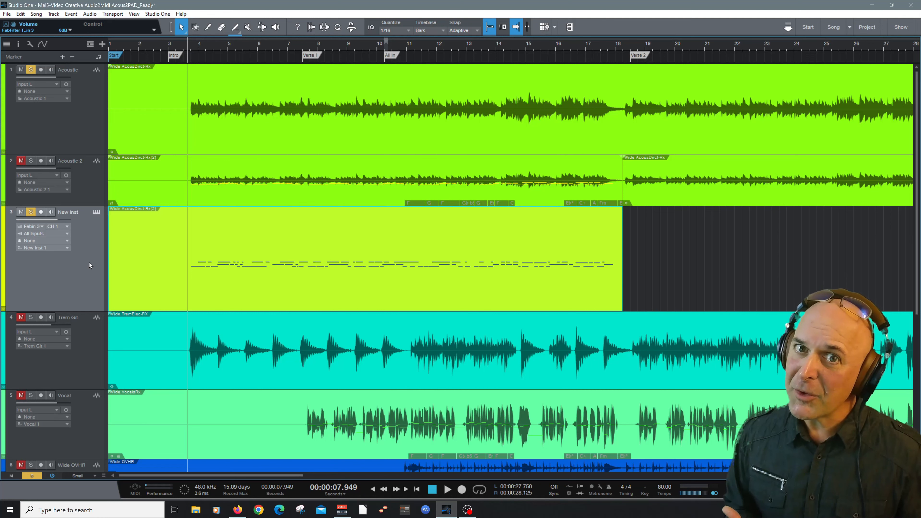
- Open Twin 3 on the New Inst track, load the Keys preset Dreams of a Piano and audition it with the acoustic guitar
click(96, 211)
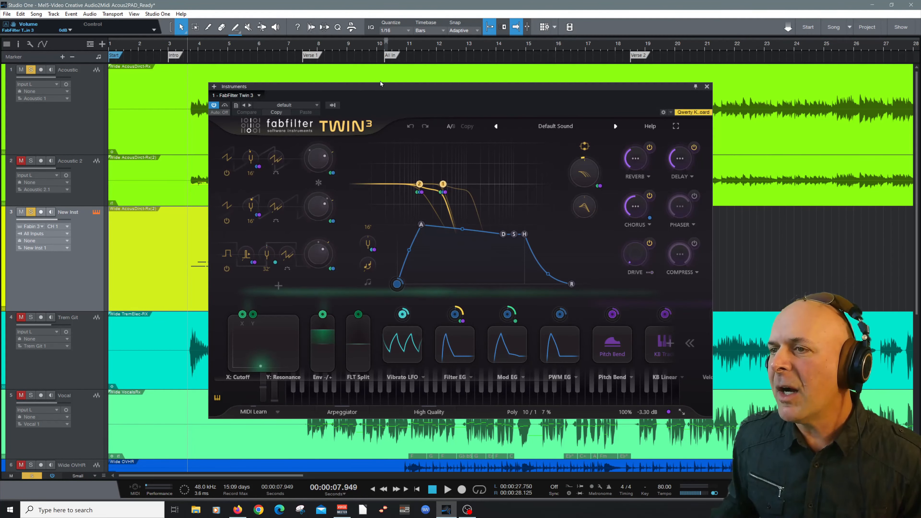
drag(380, 84, 378, 72)
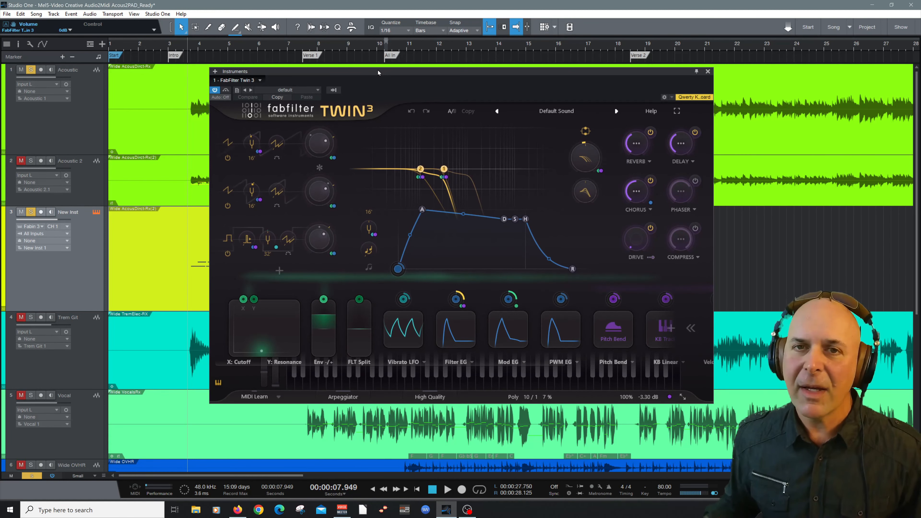
click(557, 114)
mouse_move(512, 155)
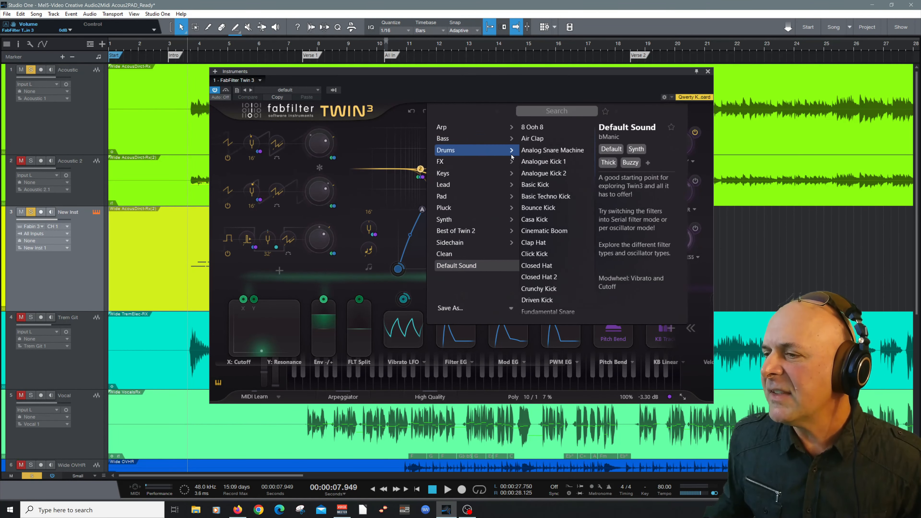
mouse_move(476, 170)
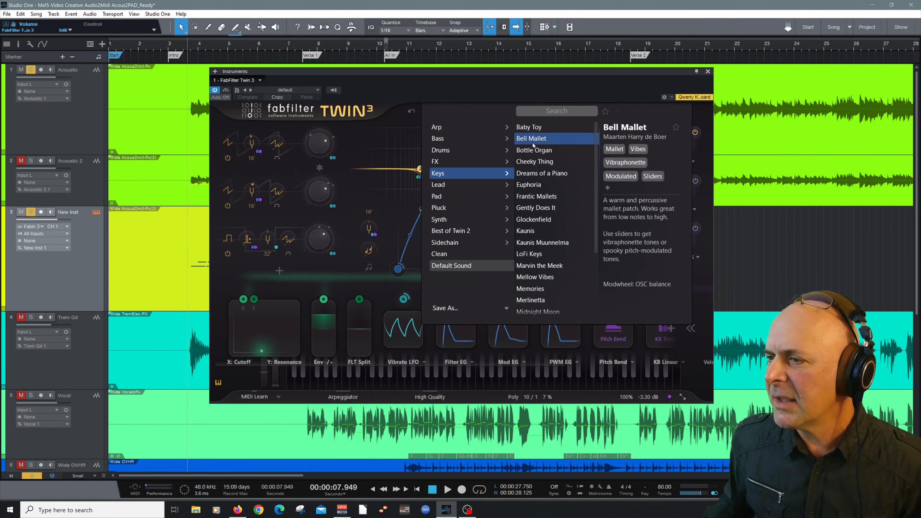
click(539, 172)
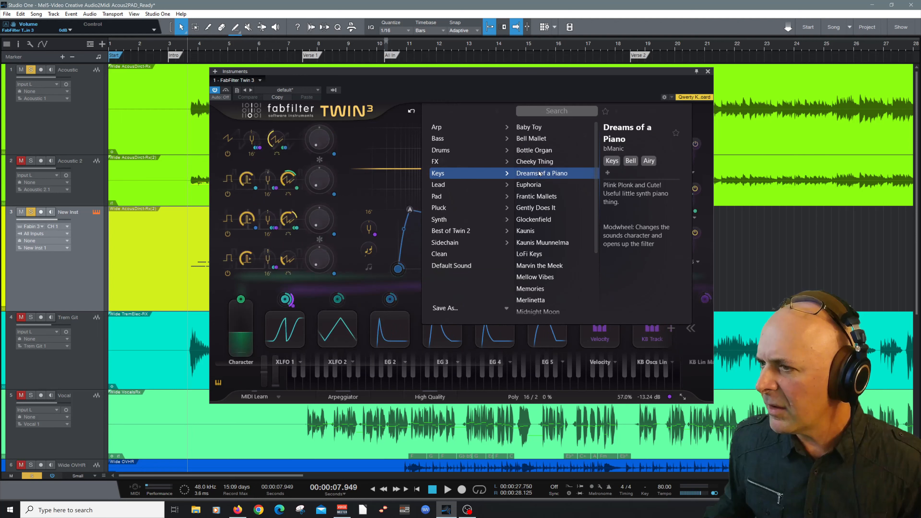
click(513, 89)
key(space)
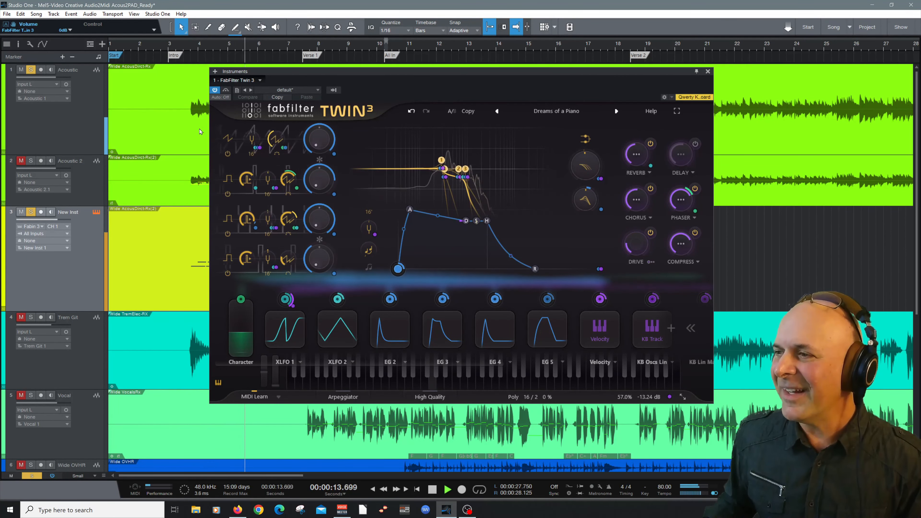
key(space)
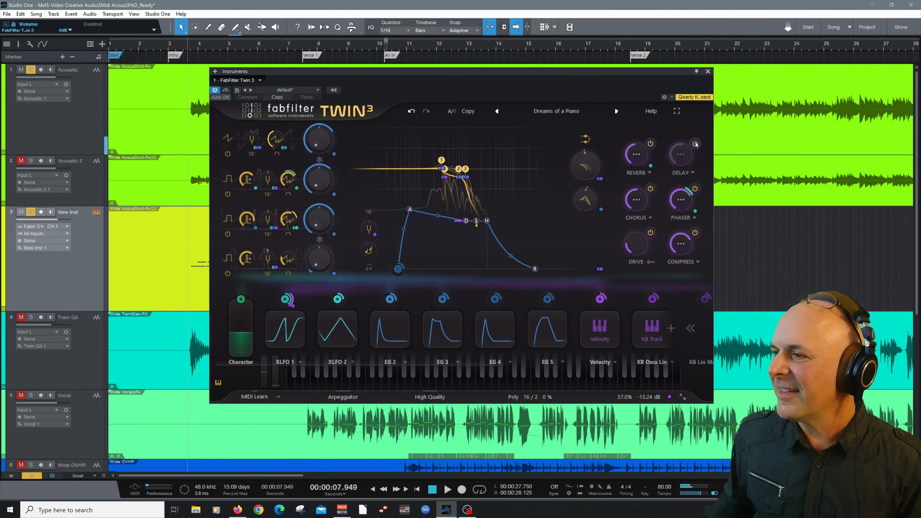
- Enable Twin 3's delay at 35% and set the reverb amount to 41.6% while playing the part
scroll(683, 147, up, 2)
scroll(683, 147, up, 1)
key(space)
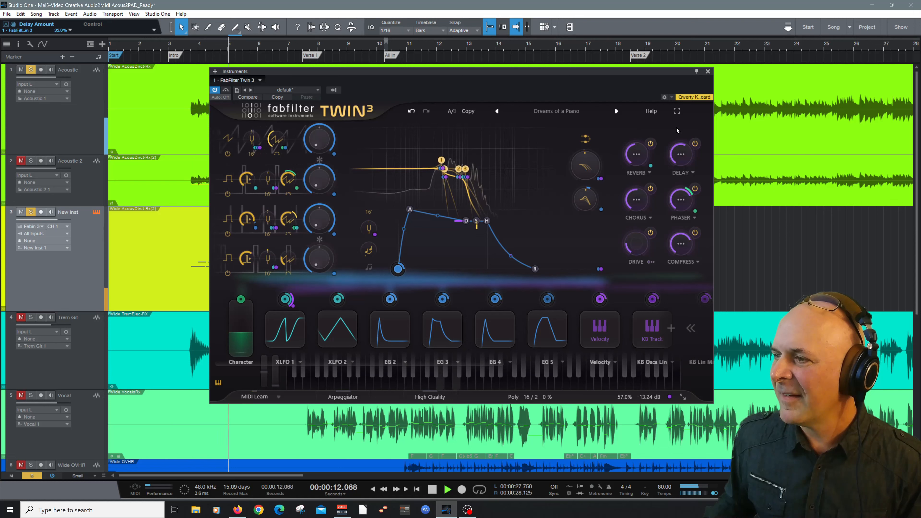
mouse_move(637, 157)
drag(637, 156, 639, 125)
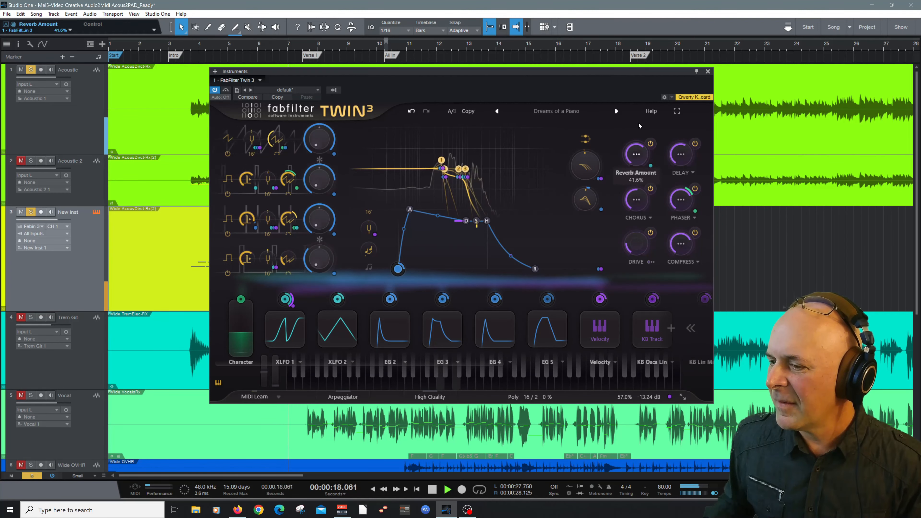
key(space)
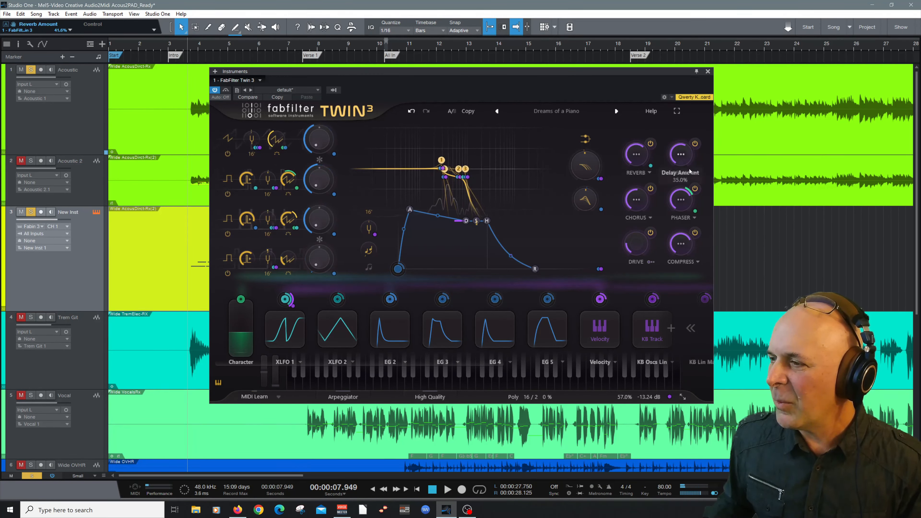
- Turn off Twin 3's phaser and audition the part again
click(695, 189)
key(space)
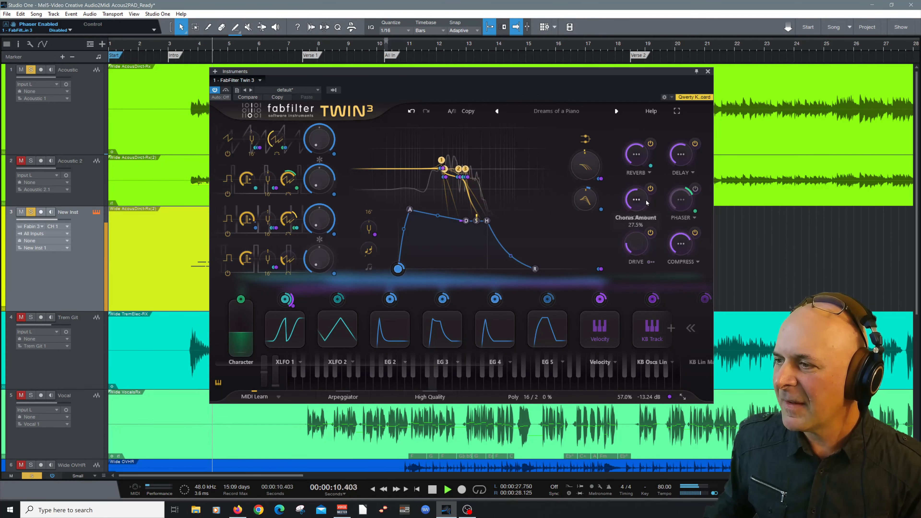
key(space)
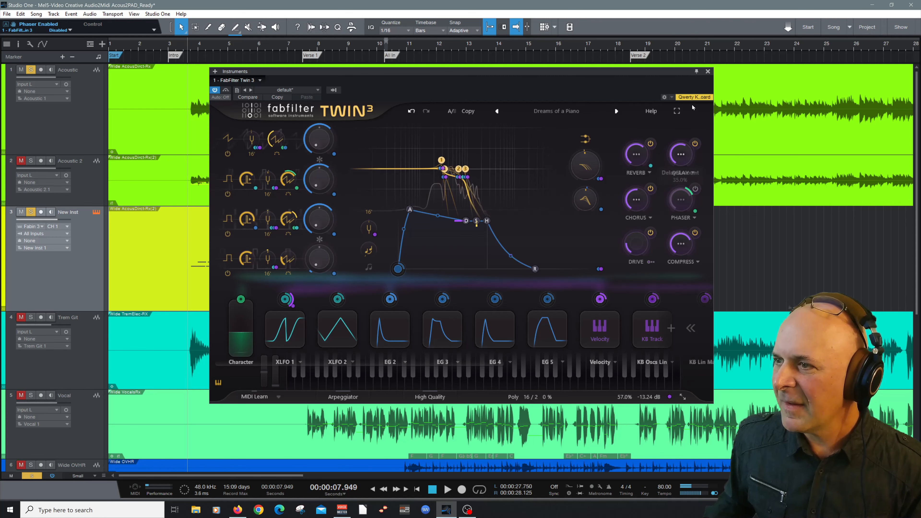
- Close the instrument window, clear all solos and play the full mix, keeping Acoustic 2 muted
click(707, 72)
click(40, 339)
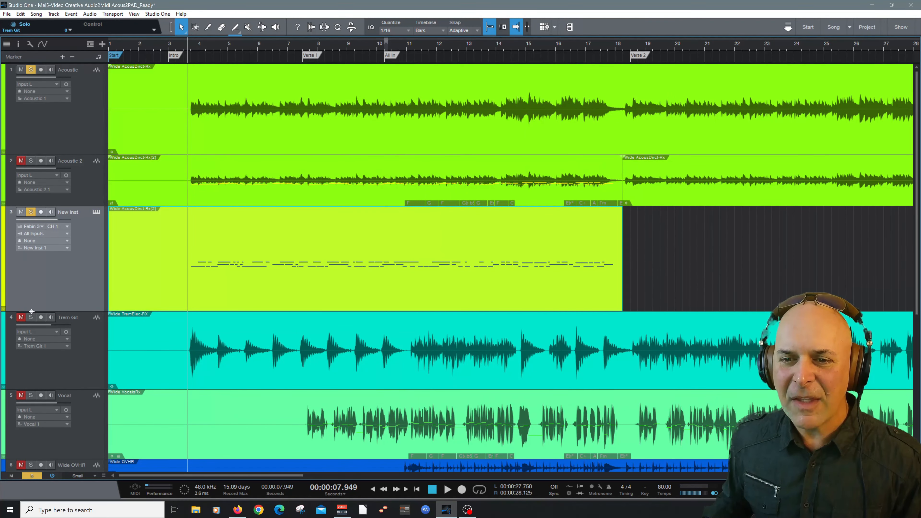
click(31, 478)
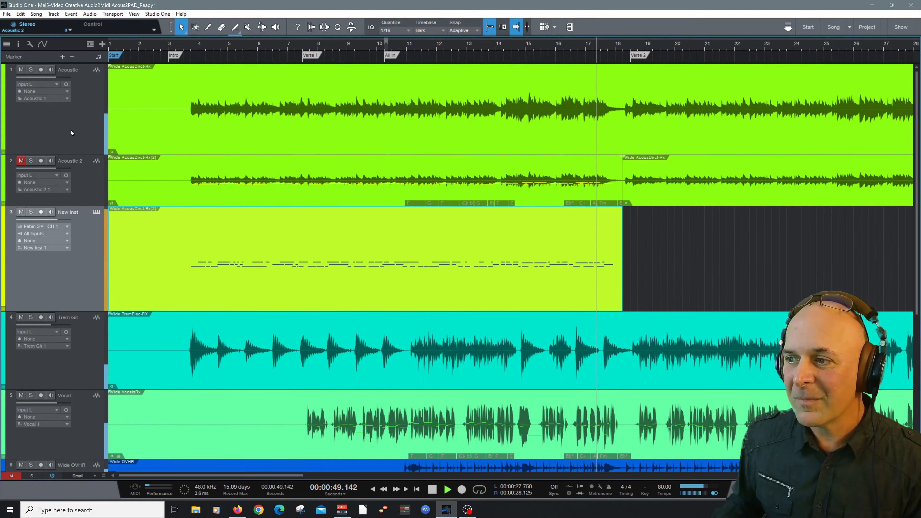
key(space)
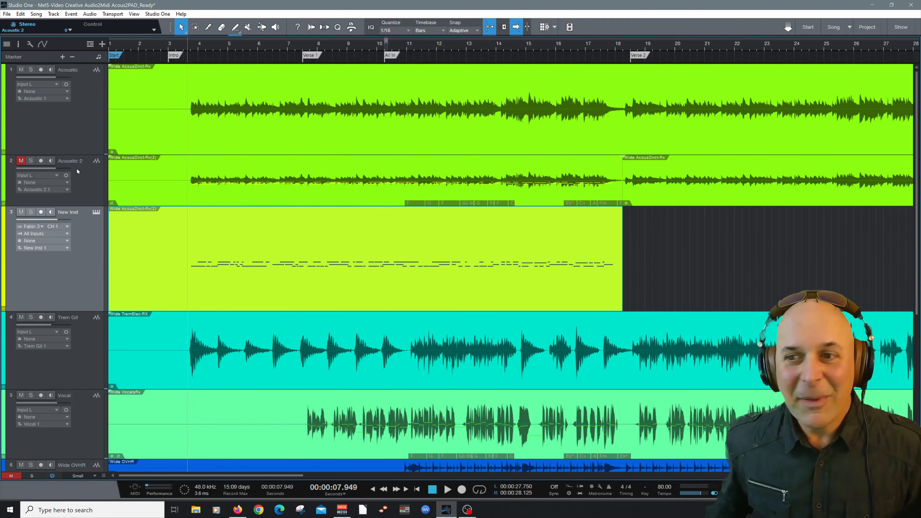
drag(97, 205, 97, 216)
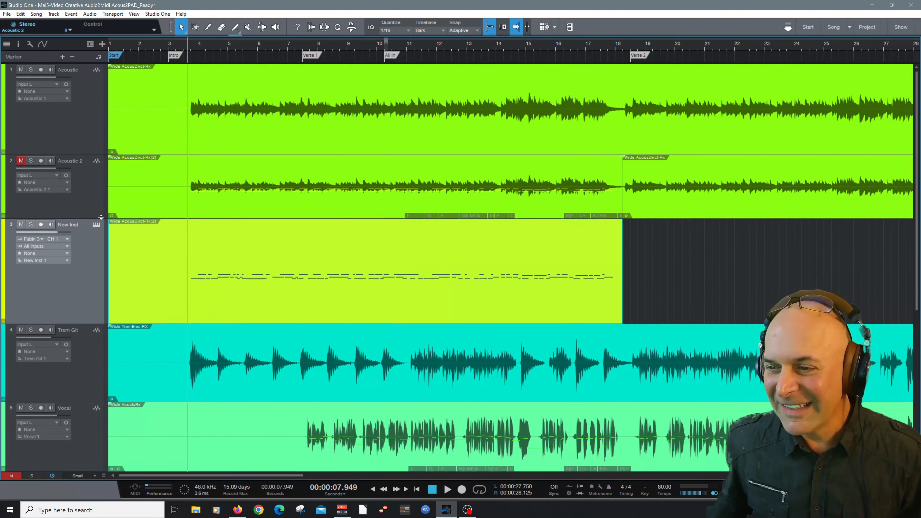
- Reopen Twin 3 on the New Inst track and audition the Keys preset Marvin the Meek in the full mix
click(95, 223)
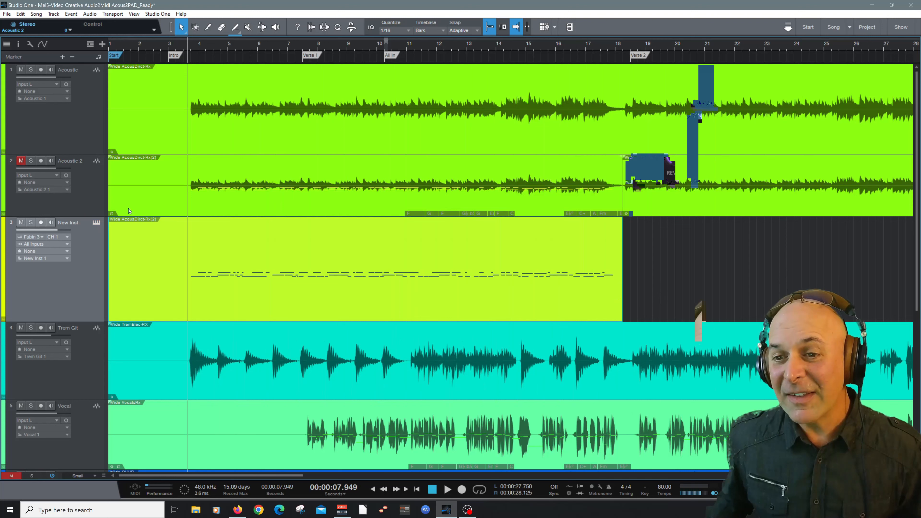
click(96, 224)
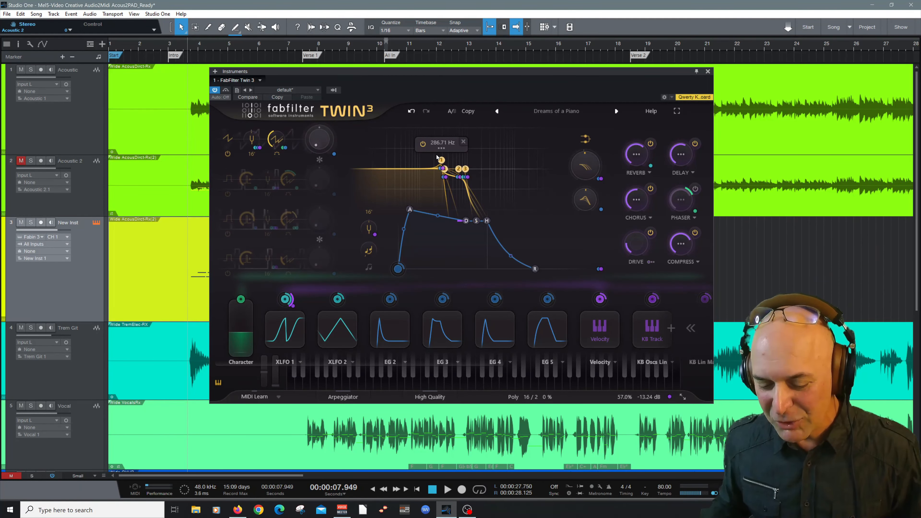
click(556, 111)
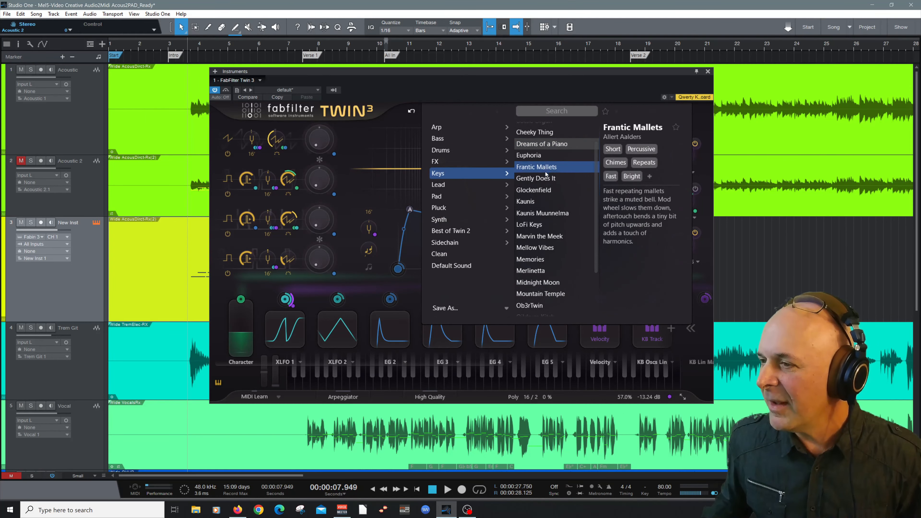
click(548, 234)
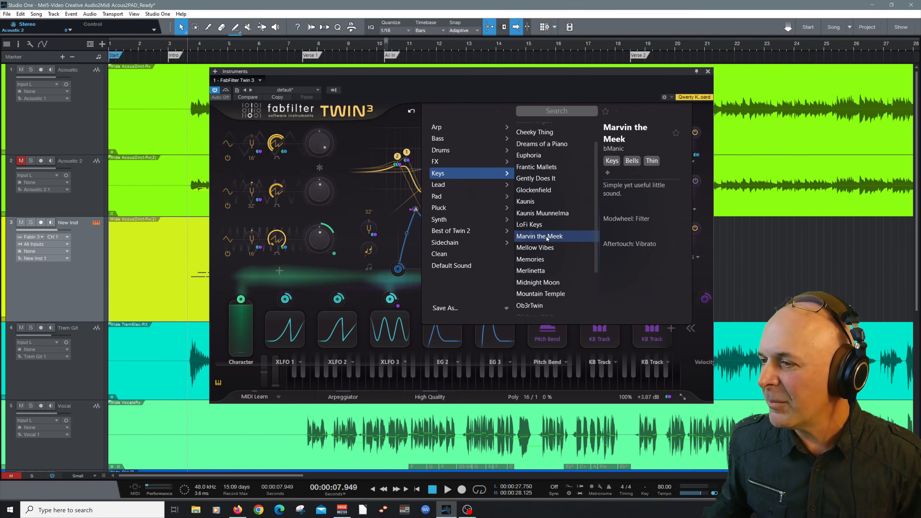
click(511, 92)
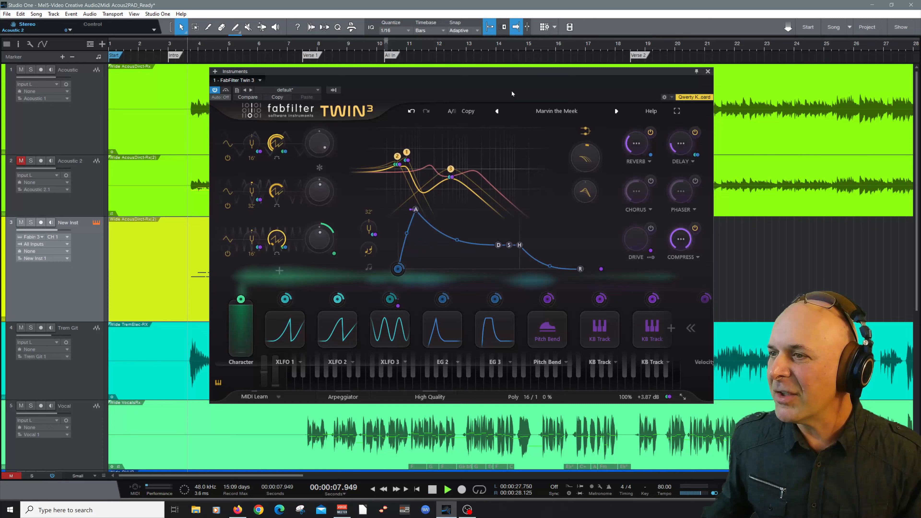
key(space)
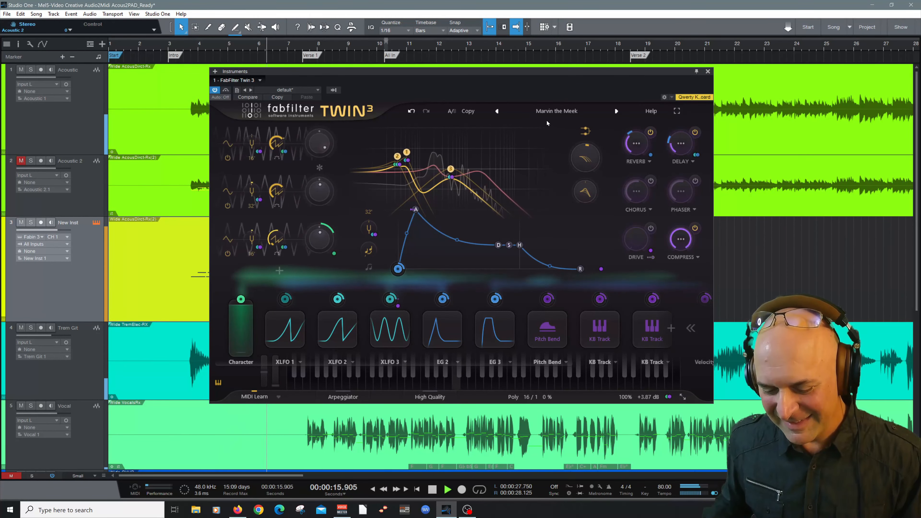
key(space)
- Switch Twin 3 to the Keys preset Prism Keys and play it in the full mix
click(566, 112)
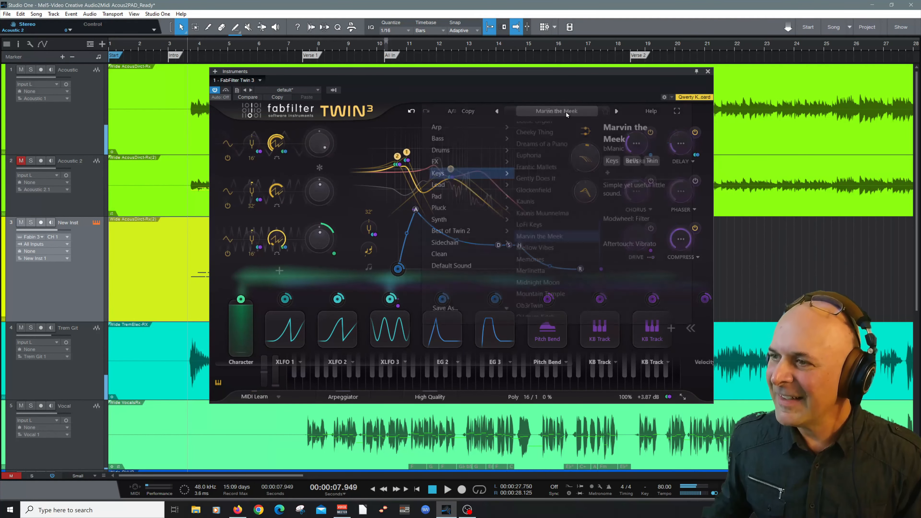
scroll(543, 245, down, 1)
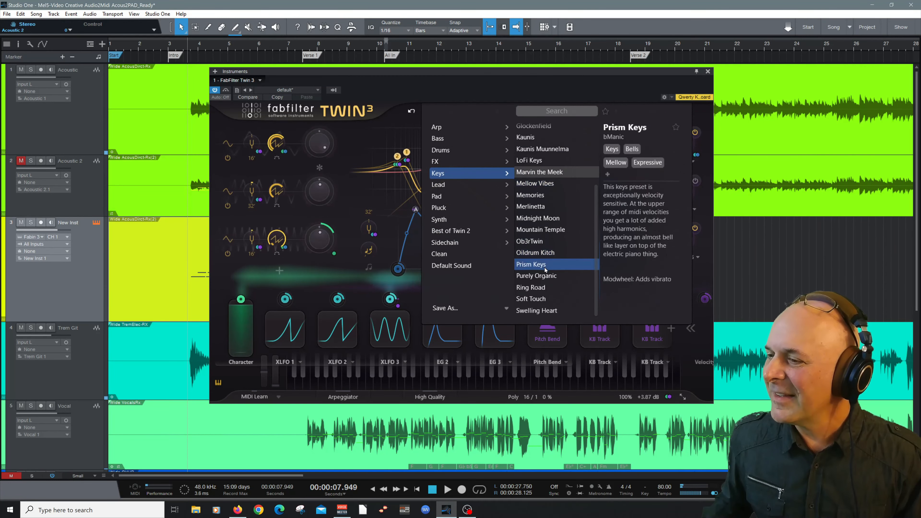
scroll(550, 245, down, 2)
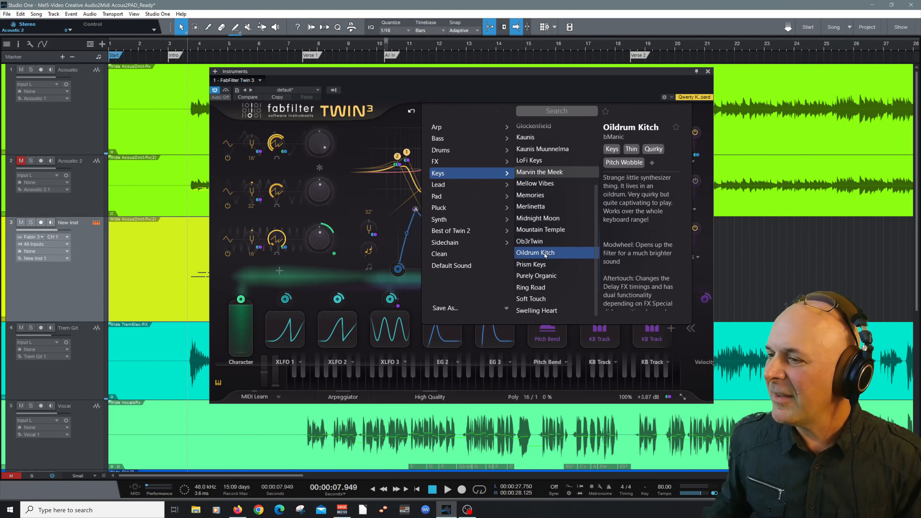
click(533, 263)
click(495, 90)
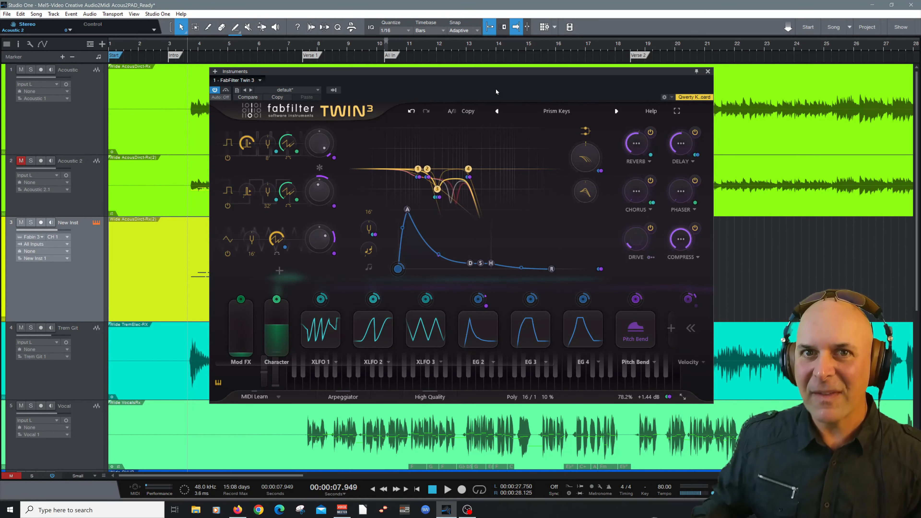
key(space)
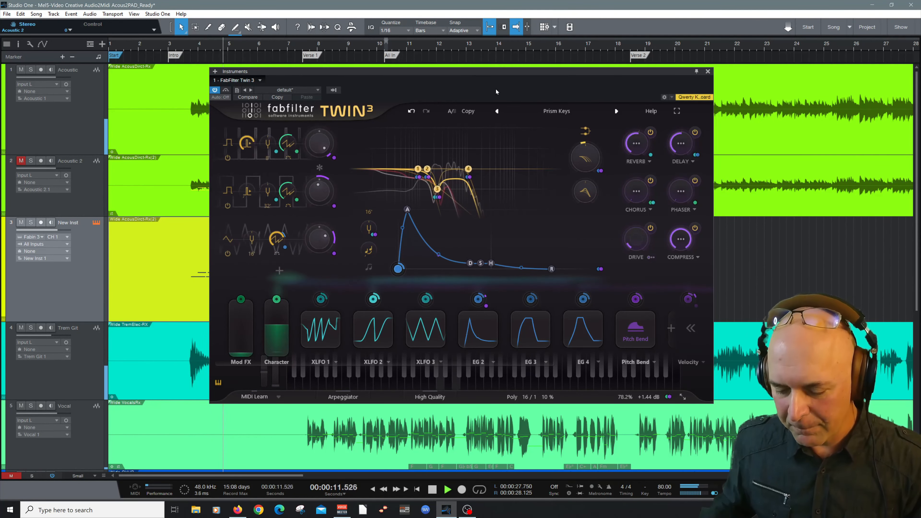
key(space)
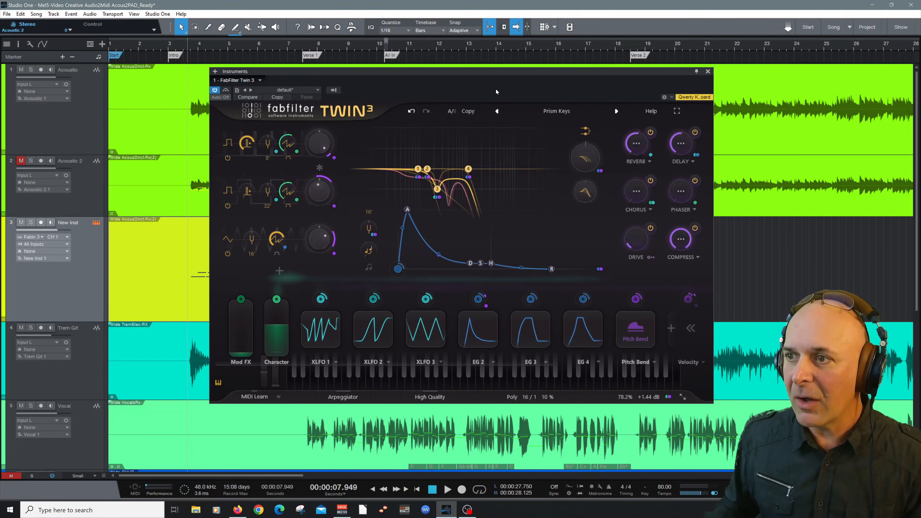
- Switch Twin 3 to the Keys preset Purely Organic during playback and listen to it in the mix
key(space)
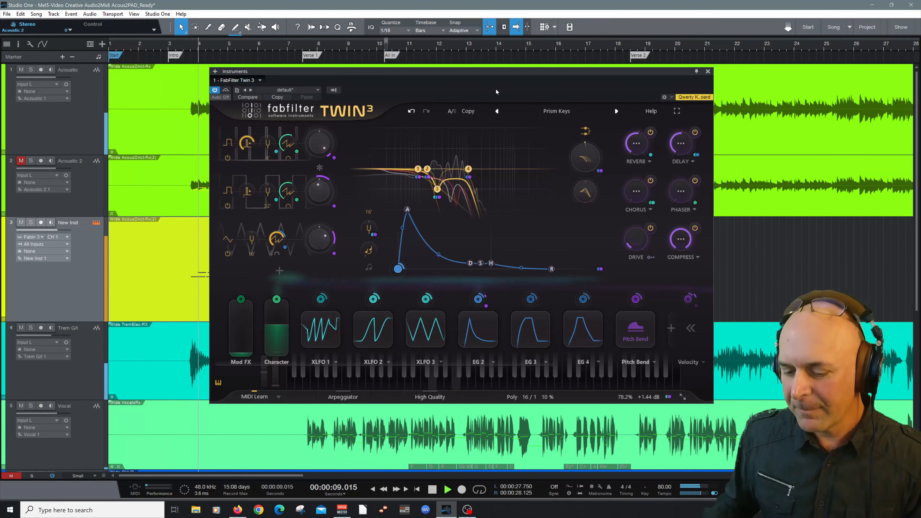
click(533, 110)
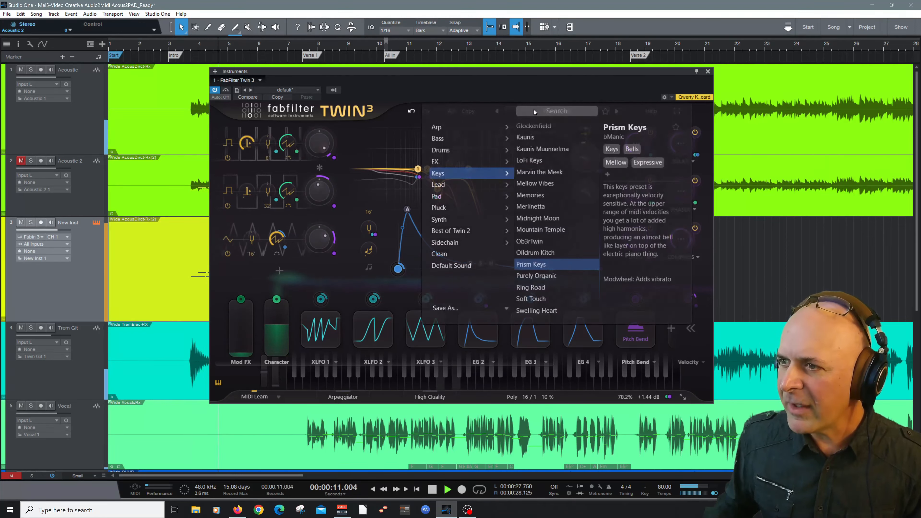
click(536, 276)
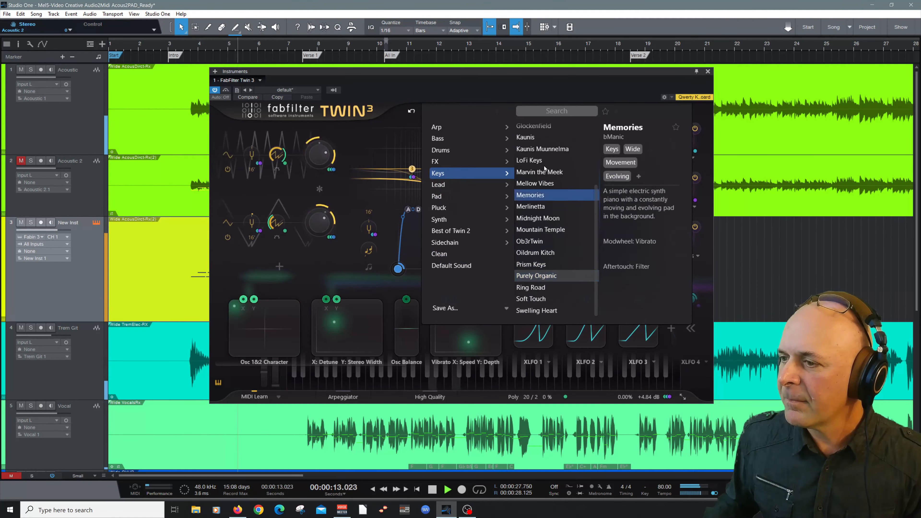
click(517, 83)
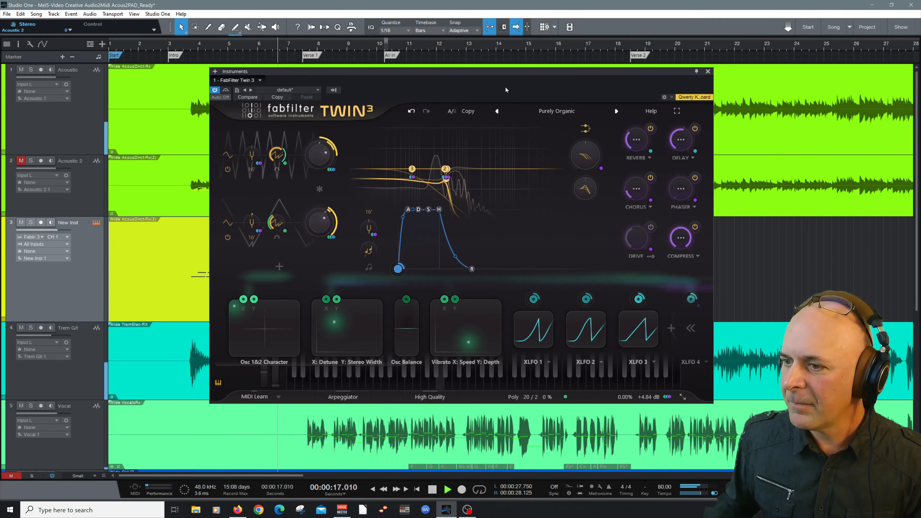
key(space)
- Mute the Trem Git track and play the mix without it
click(26, 332)
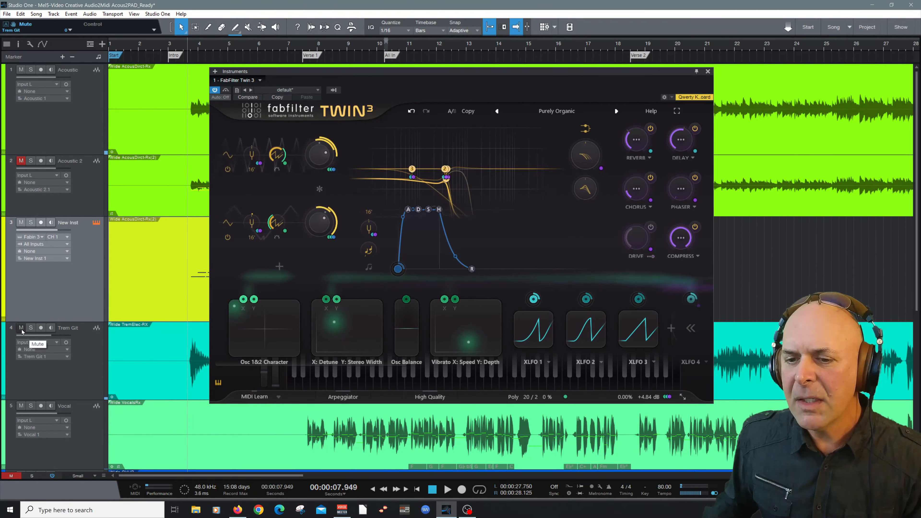
click(22, 328)
key(space)
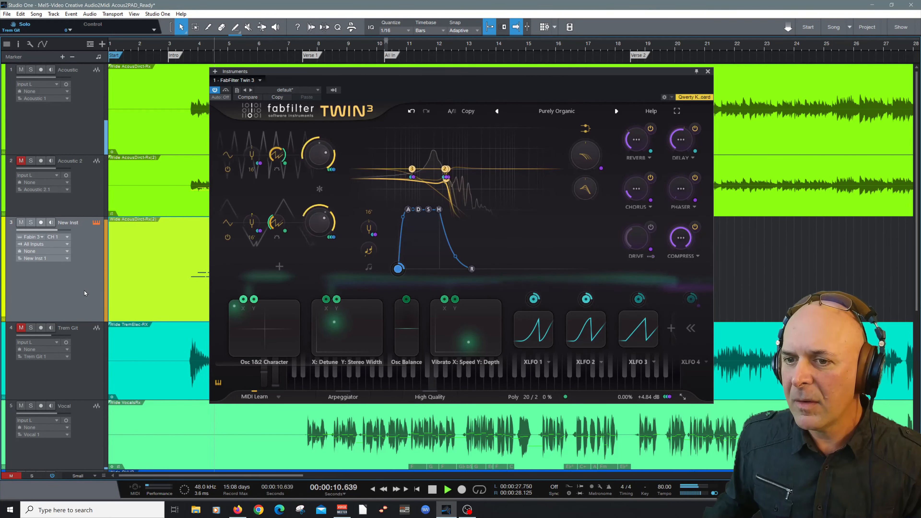
- Switch Twin 3 to the Keys preset Dreams of a Piano, listen to it in the mix and close the instrument window
mouse_move(509, 160)
click(556, 112)
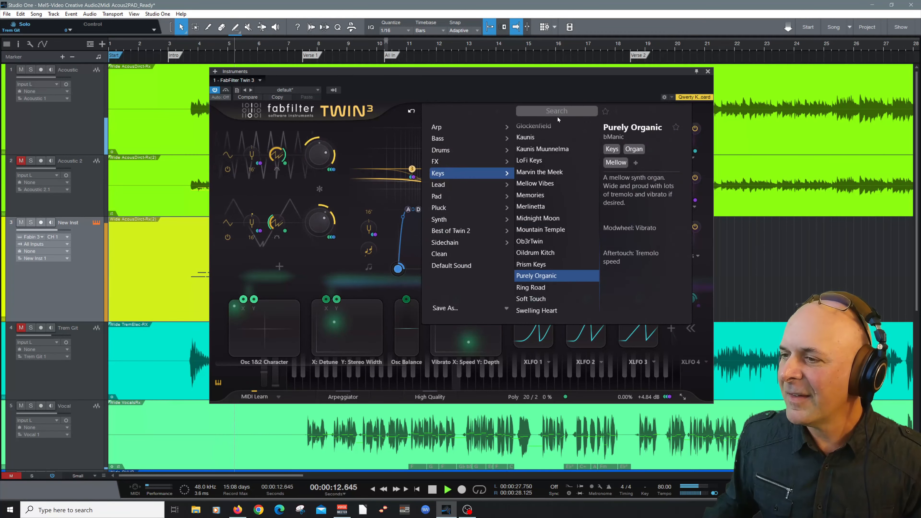
scroll(558, 161, up, 6)
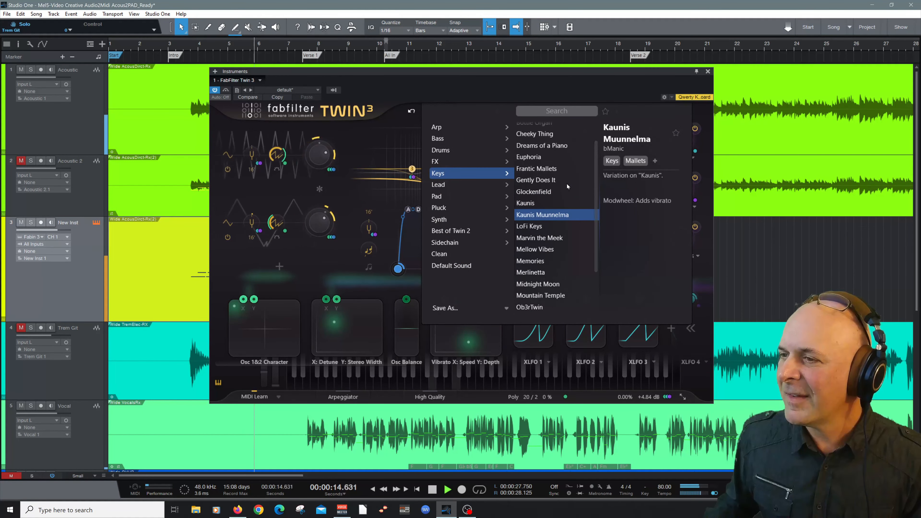
click(565, 147)
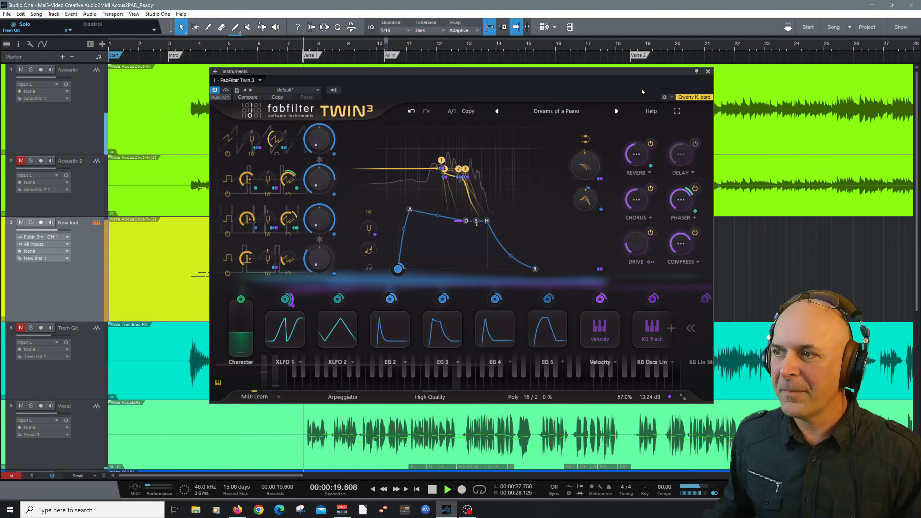
key(space)
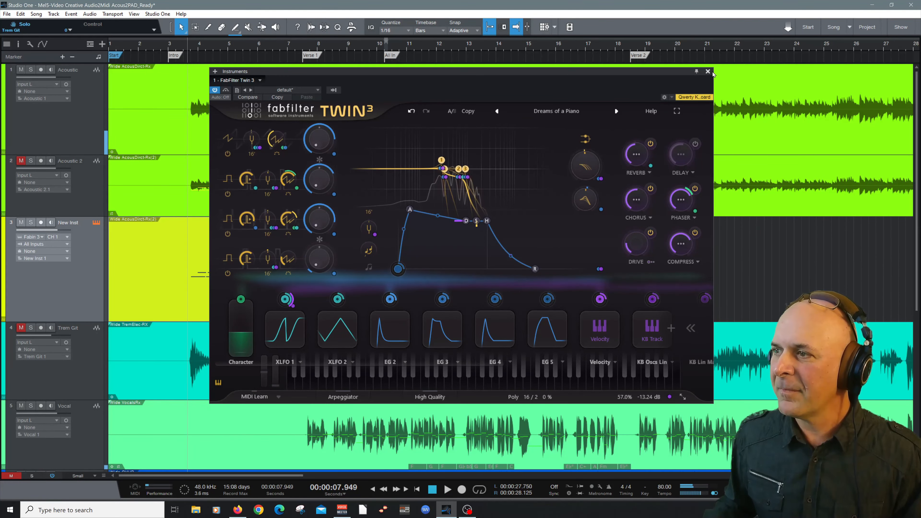
click(708, 72)
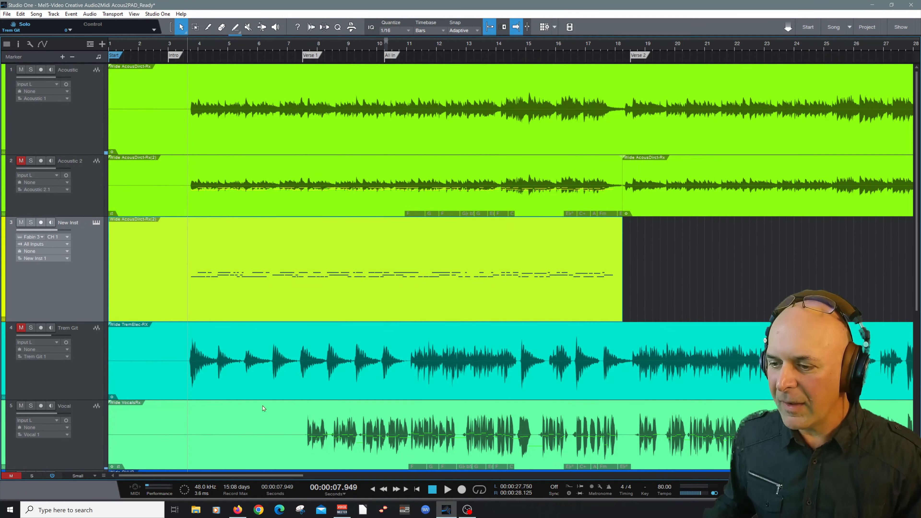
- View the first Acoustic 2 event's detected notes in Melodyne, then close the editor
double_click(199, 209)
scroll(261, 322, down, 1)
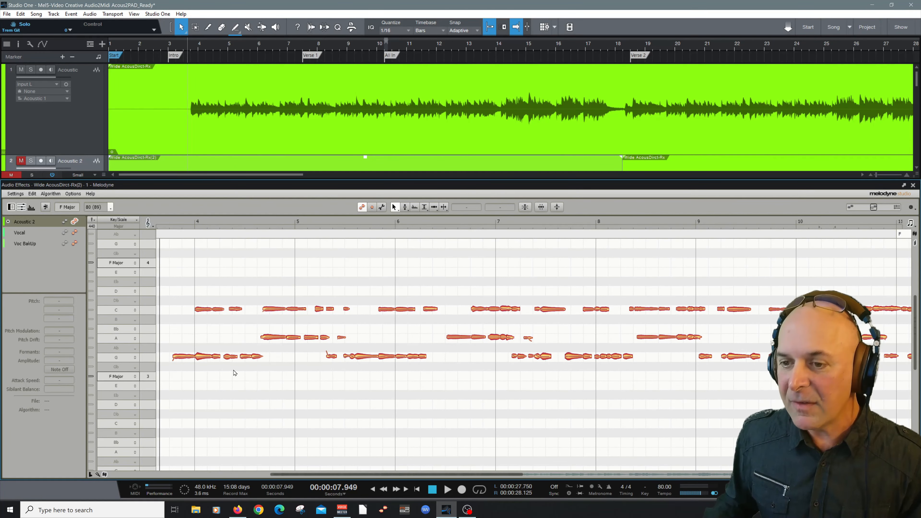
click(913, 185)
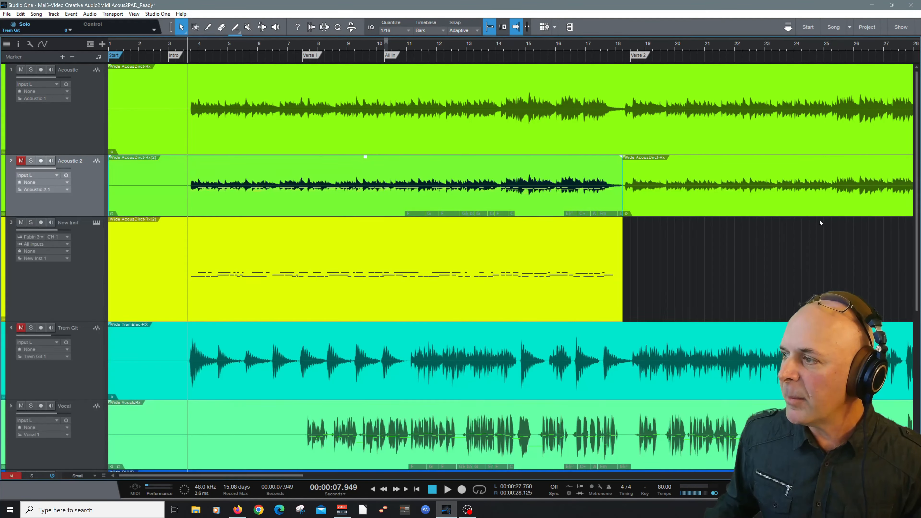
- Open the New Inst part in the note editor and examine its MIDI notes and velocities
double_click(333, 311)
drag(149, 476, 158, 475)
right_click(277, 403)
click(265, 390)
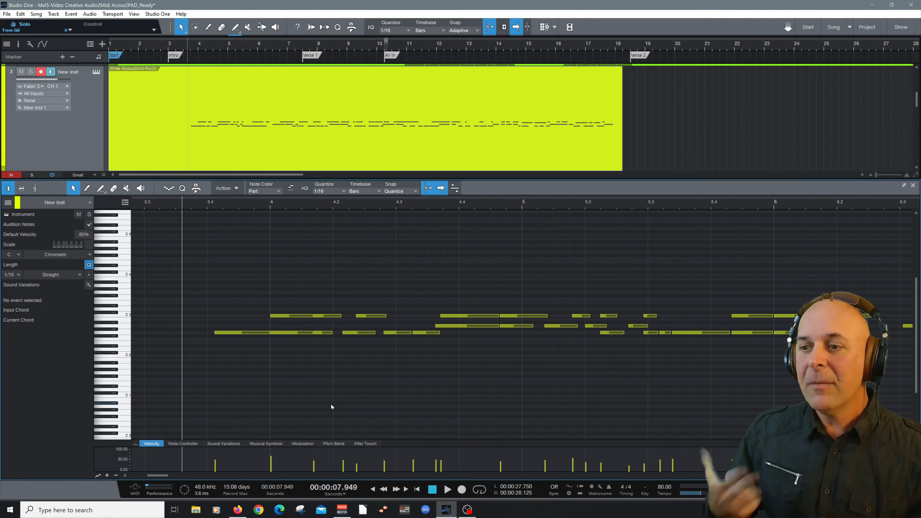
- Play the mix with the synth part and close the note editor to view the full arrangement
key(space)
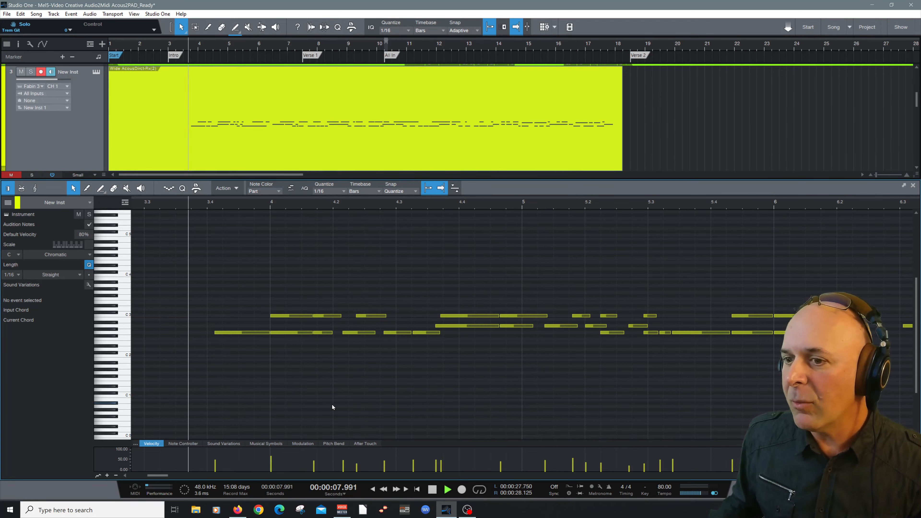
click(912, 186)
scroll(143, 226, up, 3)
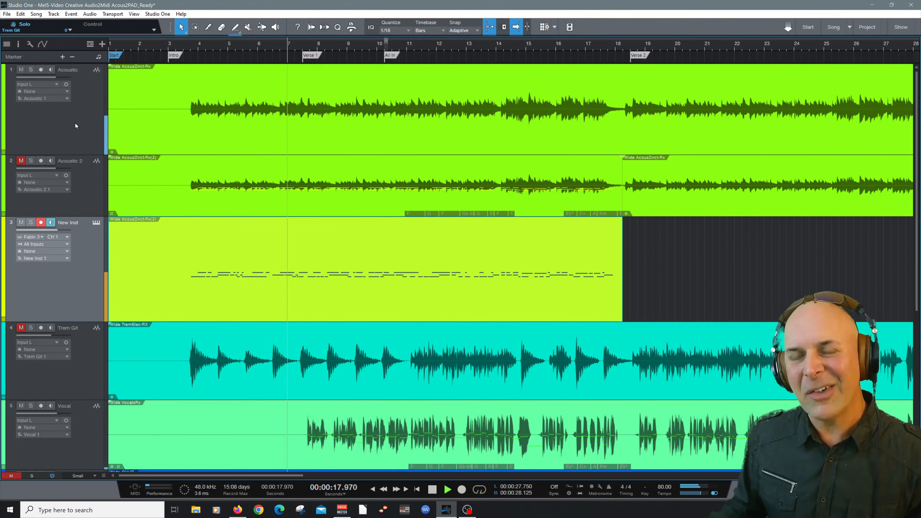
scroll(75, 123, down, 1)
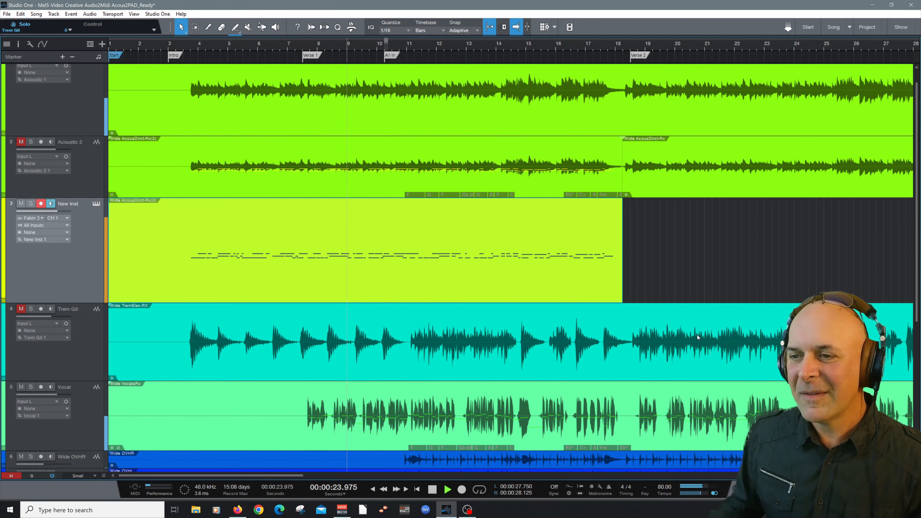
key(space)
- Show the mixer and add a send from the Twin 3 channel to a new FX channel
key(F3)
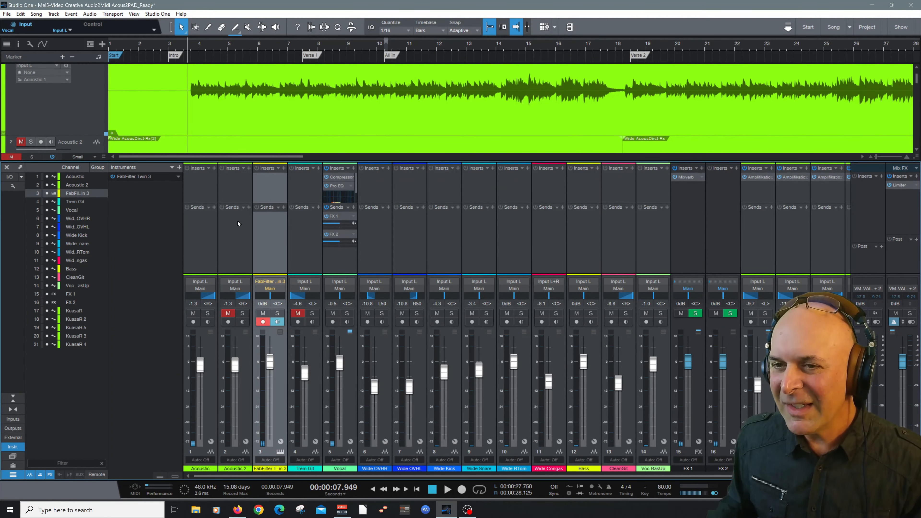
click(284, 207)
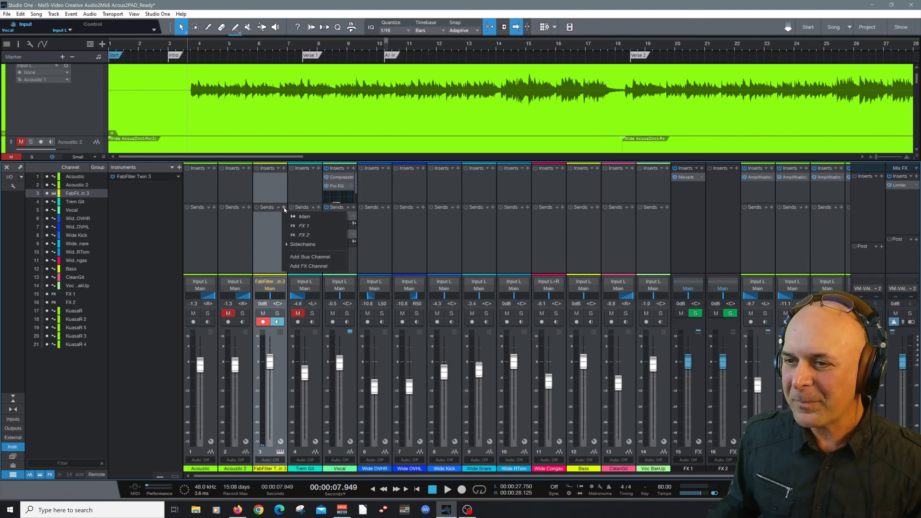
click(310, 266)
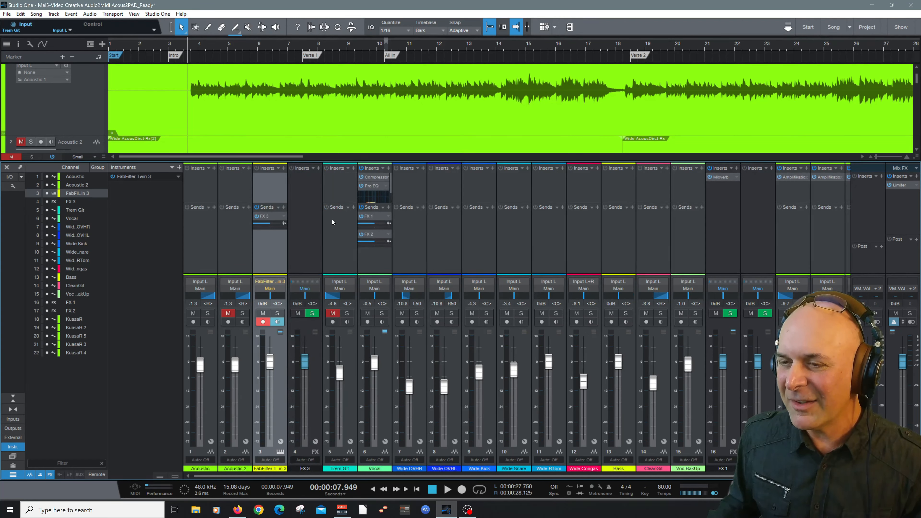
- Insert FabFilter Pro-R on the new FX 3 channel and move its window clear of the Twin 3 channel strip
click(318, 169)
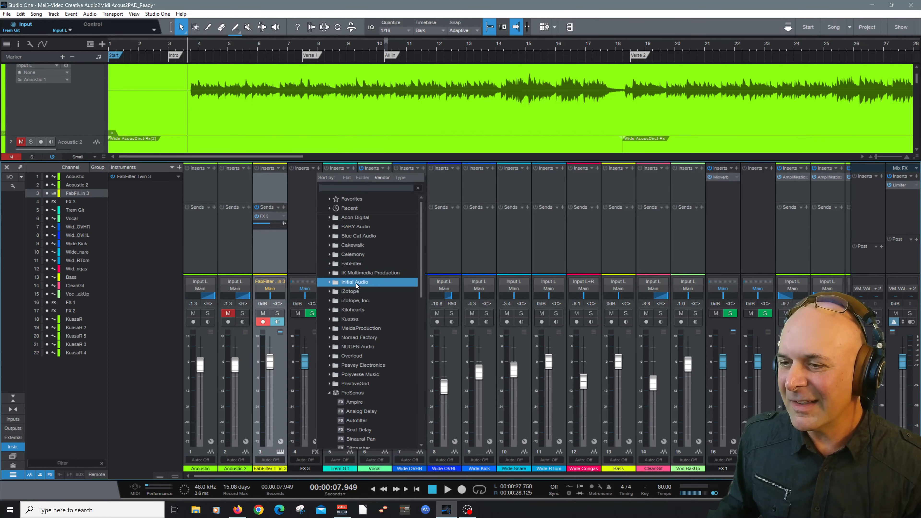
click(358, 265)
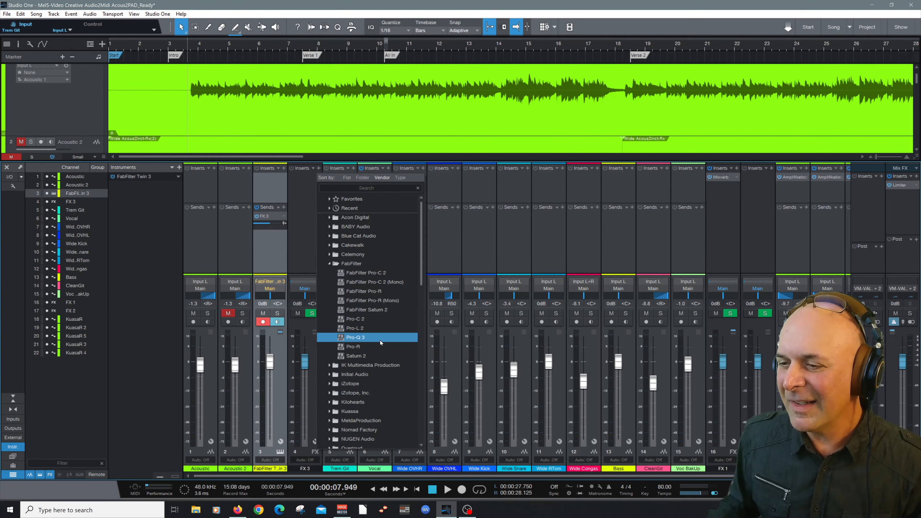
click(377, 346)
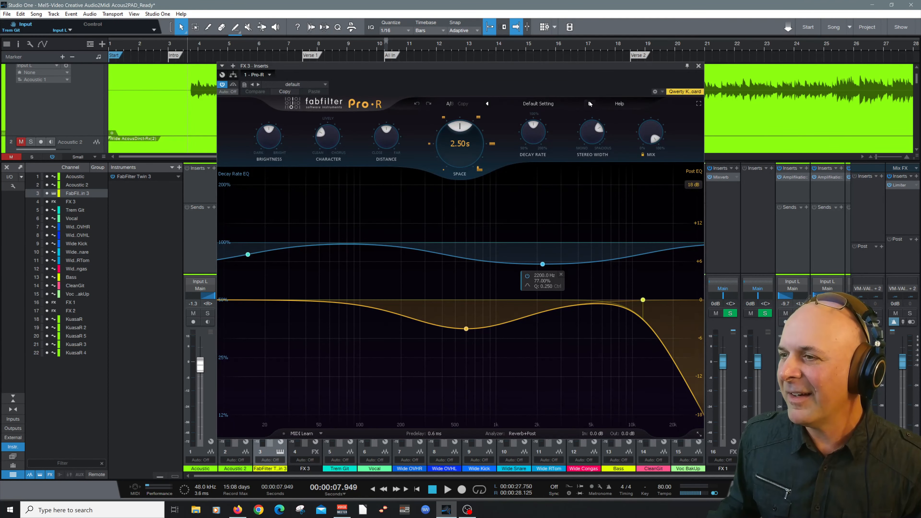
drag(440, 70, 618, 74)
- Disarm recording on the Twin 3 channel, solo it and start playback
click(263, 323)
click(277, 316)
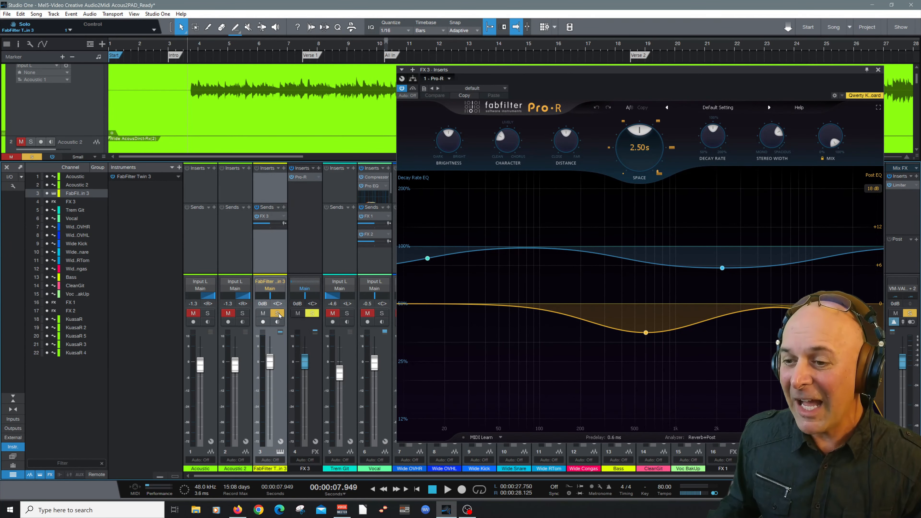
key(space)
- Set Pro-R's stereo width to about 87%, distance to about 73% and space to about 6.9 s while the soloed synth plays
drag(575, 72, 454, 59)
drag(515, 137, 515, 111)
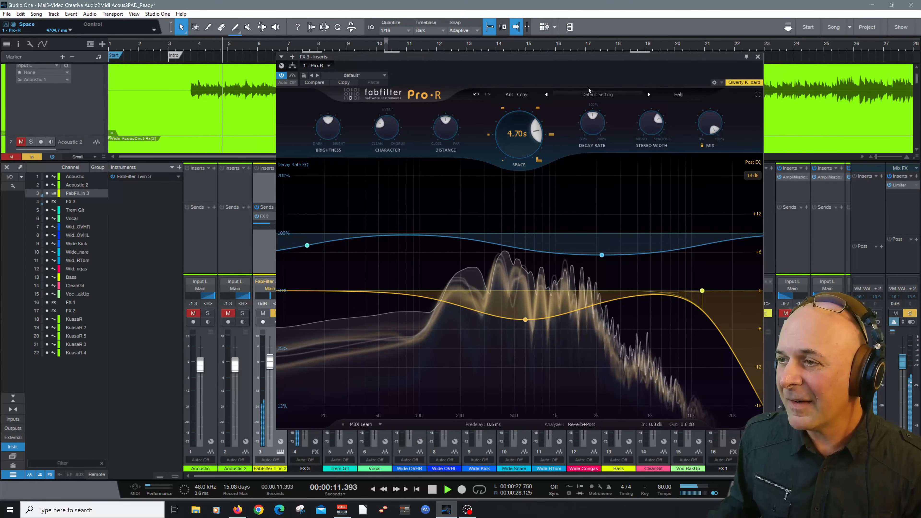
drag(644, 126, 644, 119)
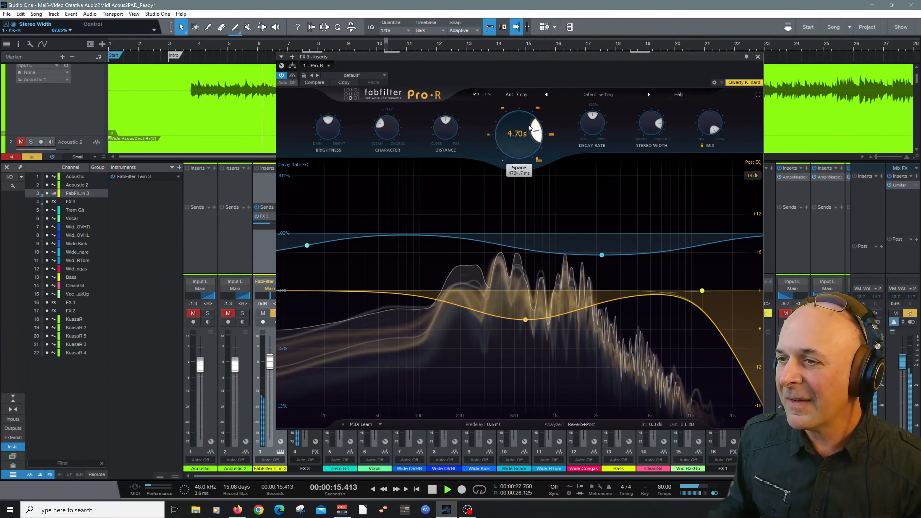
drag(445, 125, 450, 104)
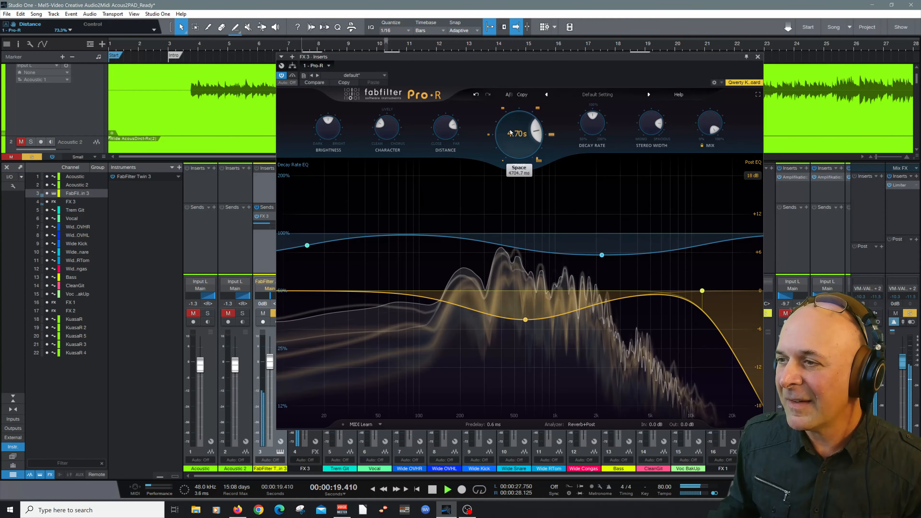
drag(512, 132, 539, 122)
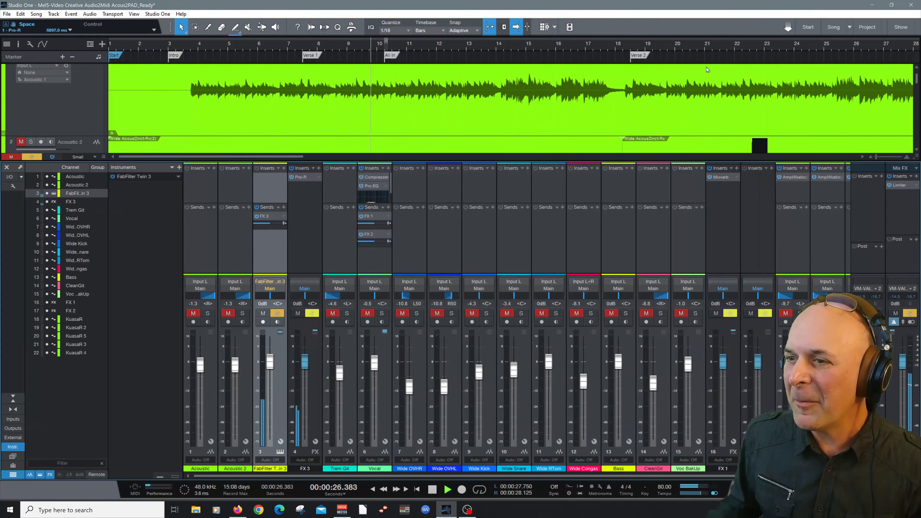
- Unsolo the Twin 3 channel and play the full mix with the reverb on the synth
click(312, 312)
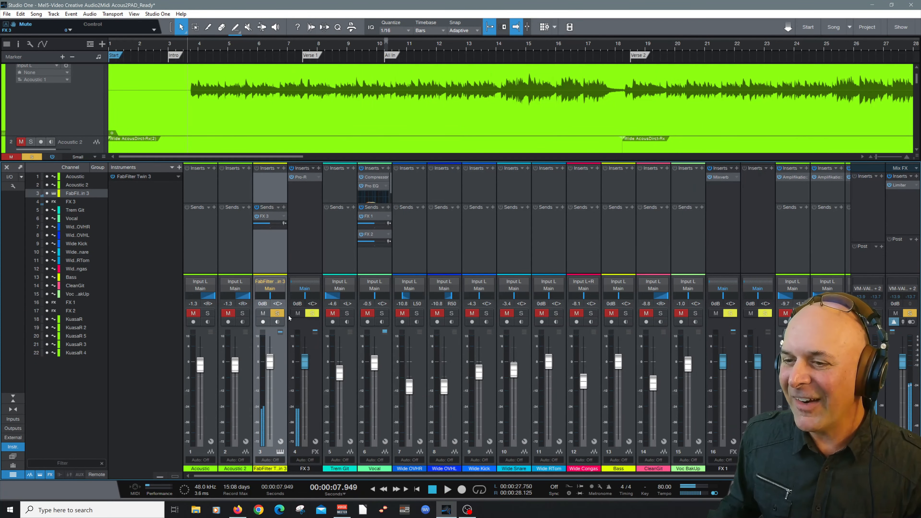
click(277, 313)
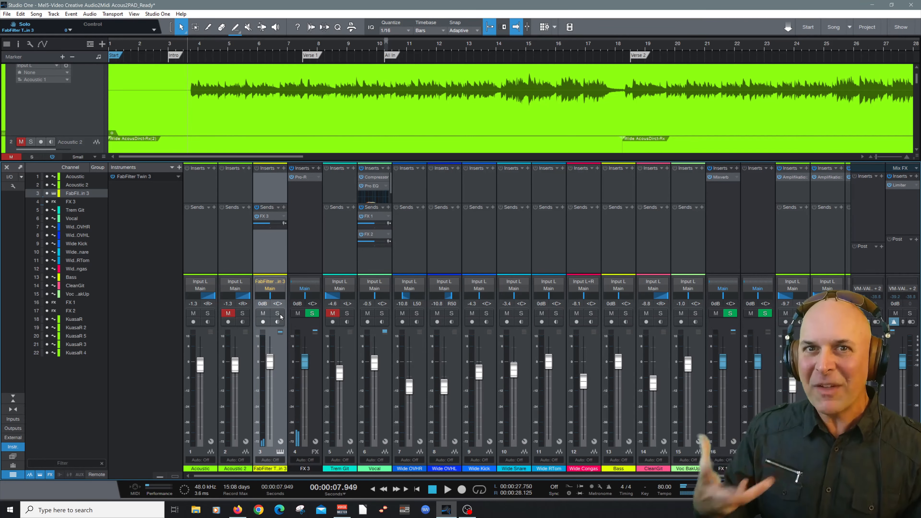
key(space)
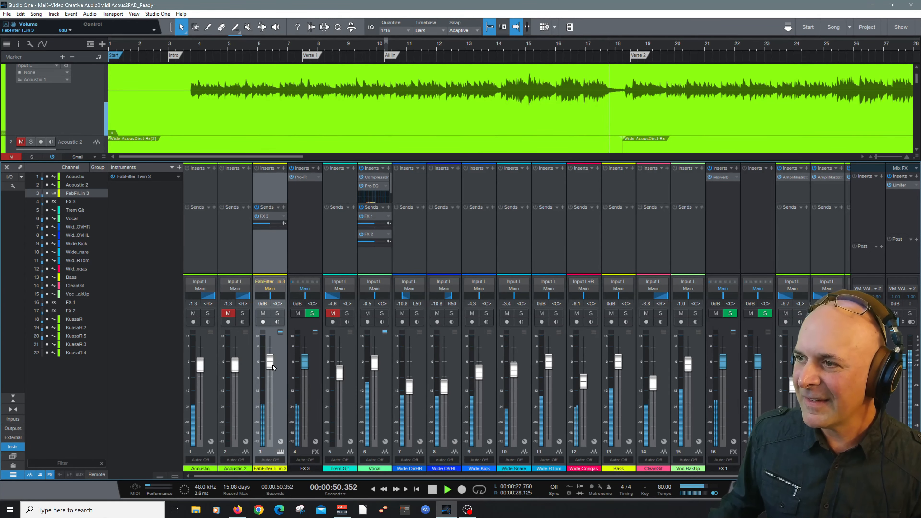
key(space)
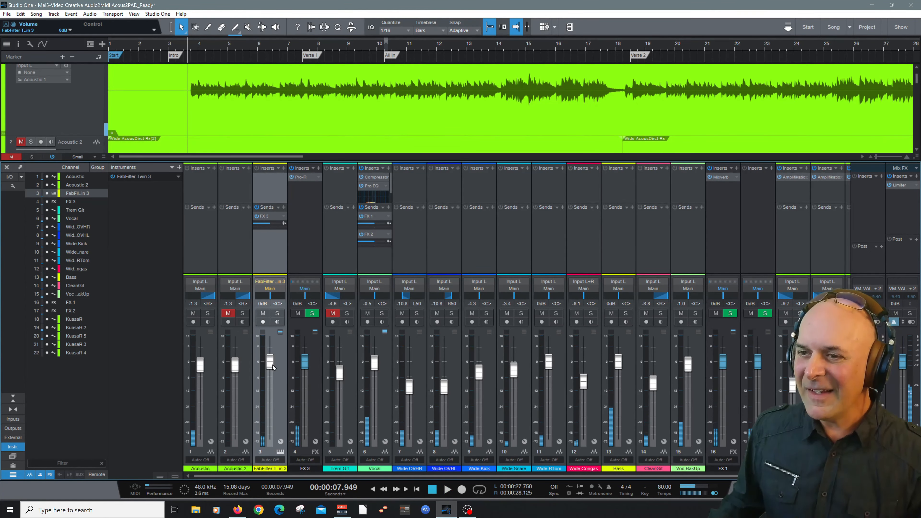
- Hide the mixer and reopen the first Acoustic 2 event in Melodyne
key(F3)
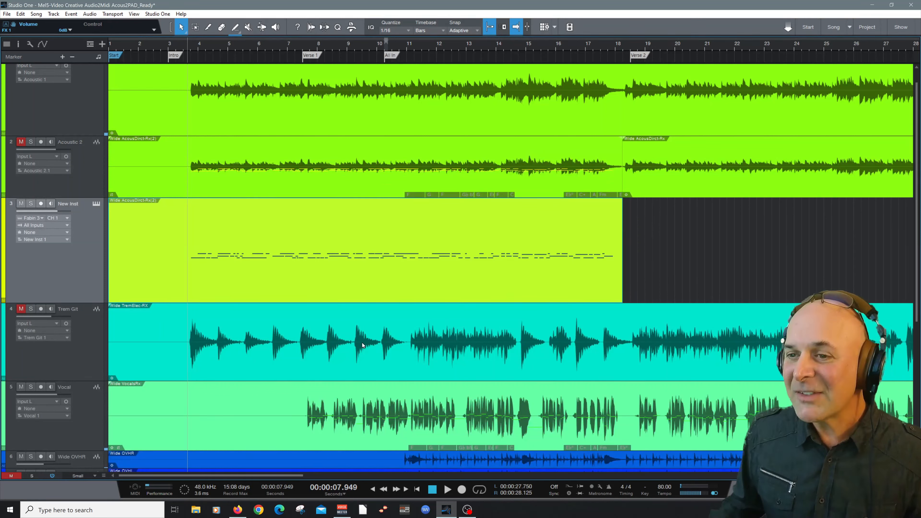
double_click(208, 196)
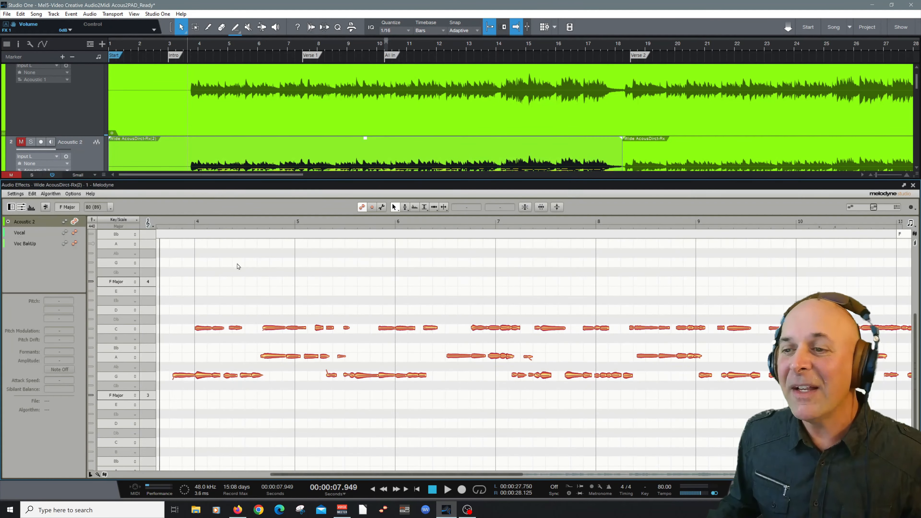